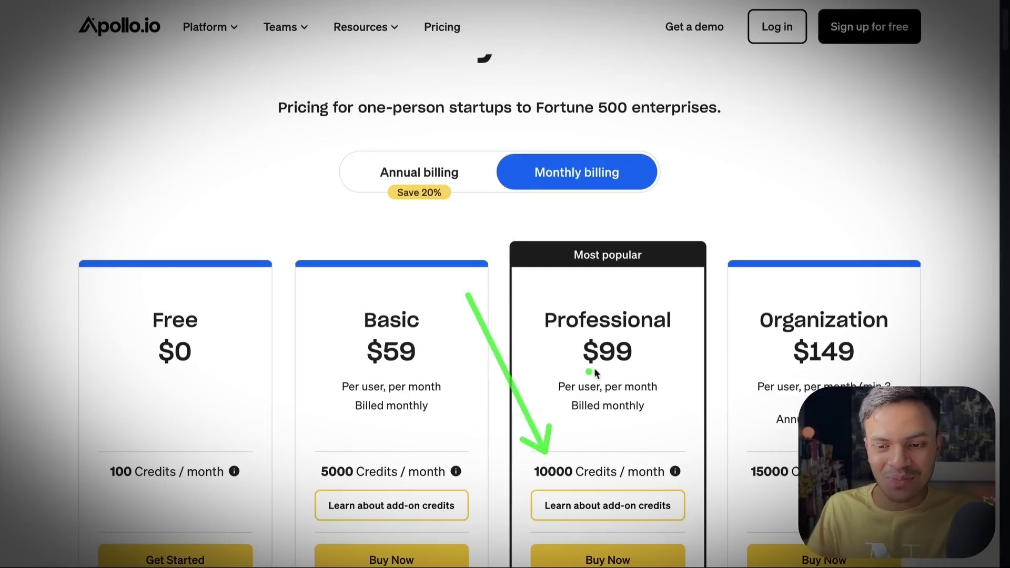
Step: Open Apollo.io from the sponsored Google search ad and sign up with a Google account
{"action": "mouse_move", "coordinate": [676, 471]}
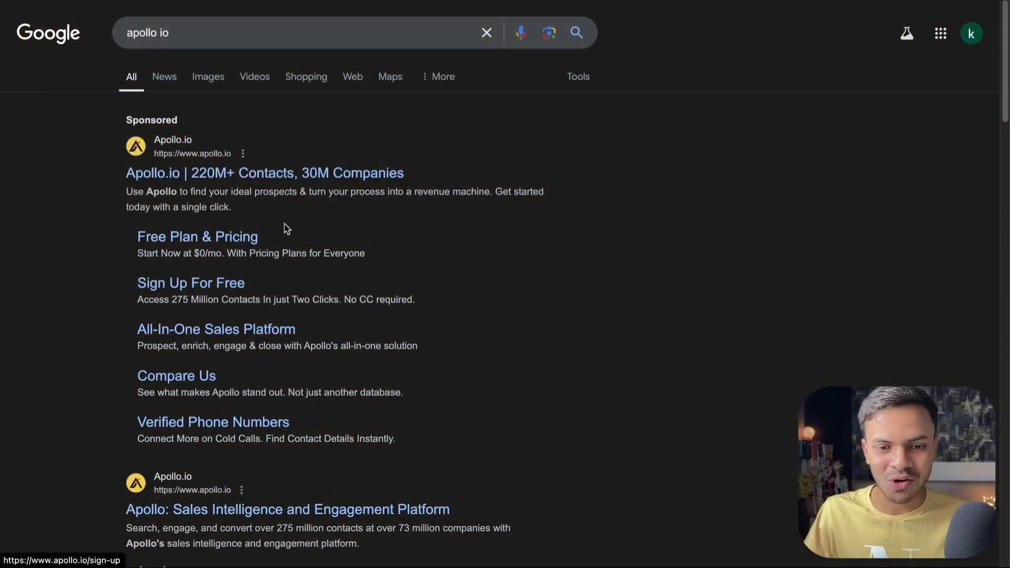
{"action": "left_click", "coordinate": [259, 175]}
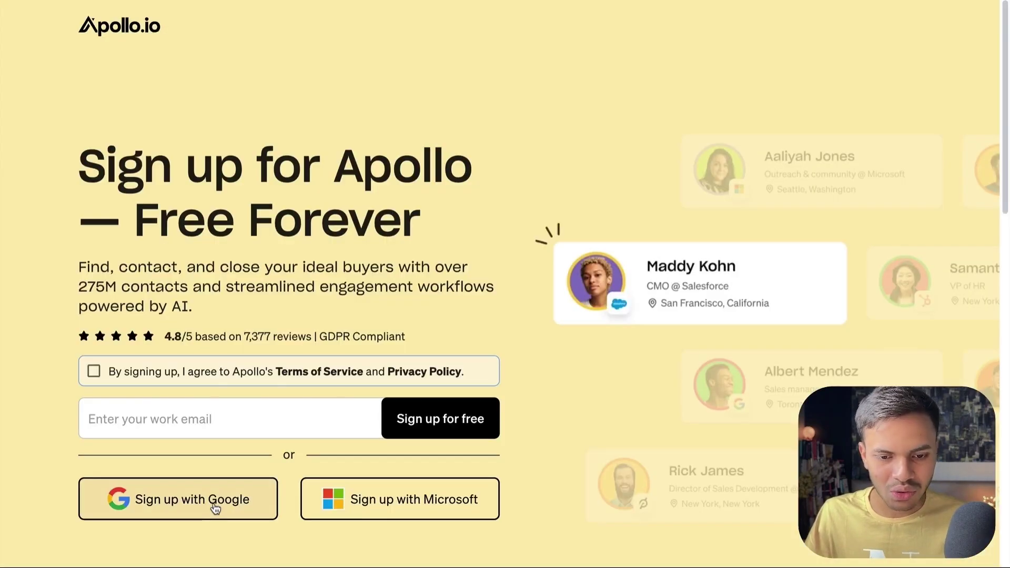
{"action": "left_click", "coordinate": [217, 508]}
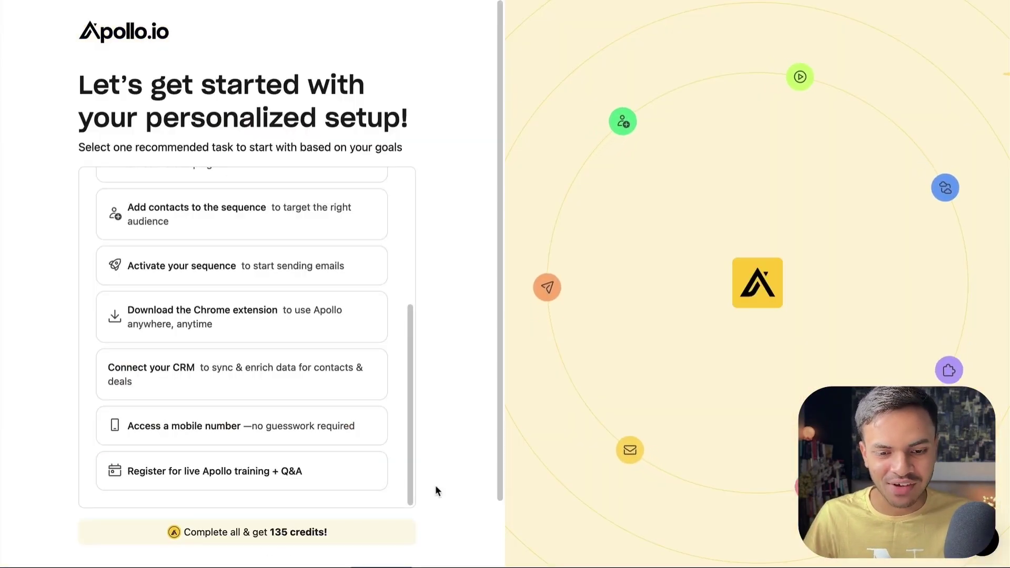
Step: Scroll through the People page to review the filter sidebar
{"action": "scroll", "coordinate": [349, 473], "scroll_direction": "down", "scroll_amount": 1}
{"action": "scroll", "coordinate": [348, 473], "scroll_direction": "down", "scroll_amount": 2}
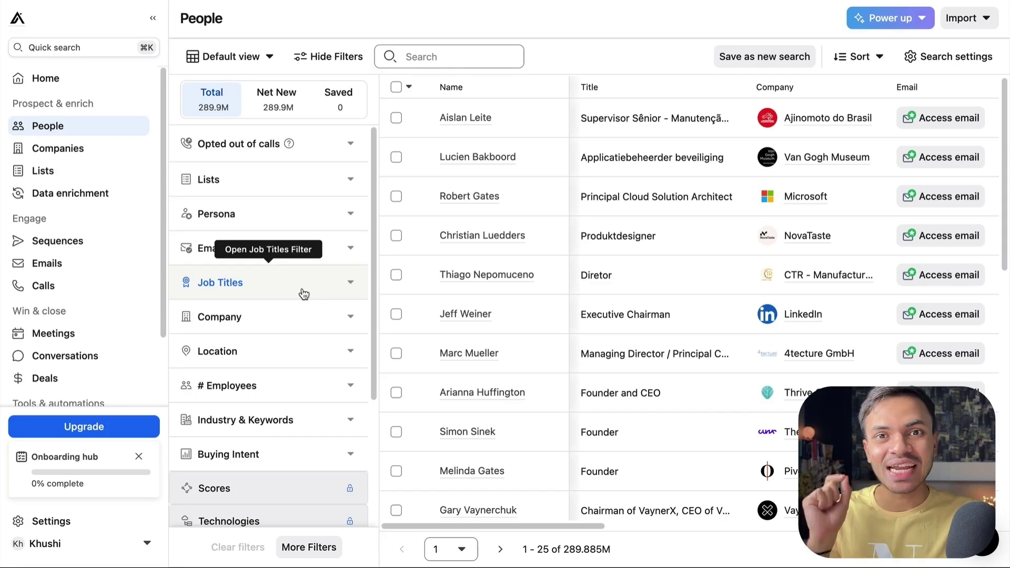
{"action": "left_click_drag", "start_coordinate": [303, 290], "coordinate": [217, 130]}
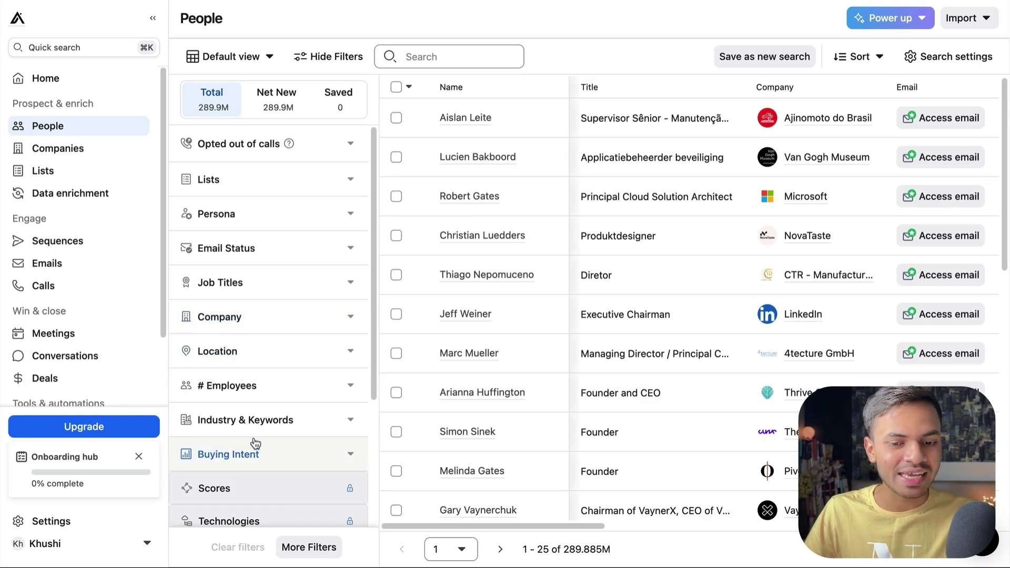
{"action": "scroll", "coordinate": [261, 435], "scroll_direction": "down", "scroll_amount": 4}
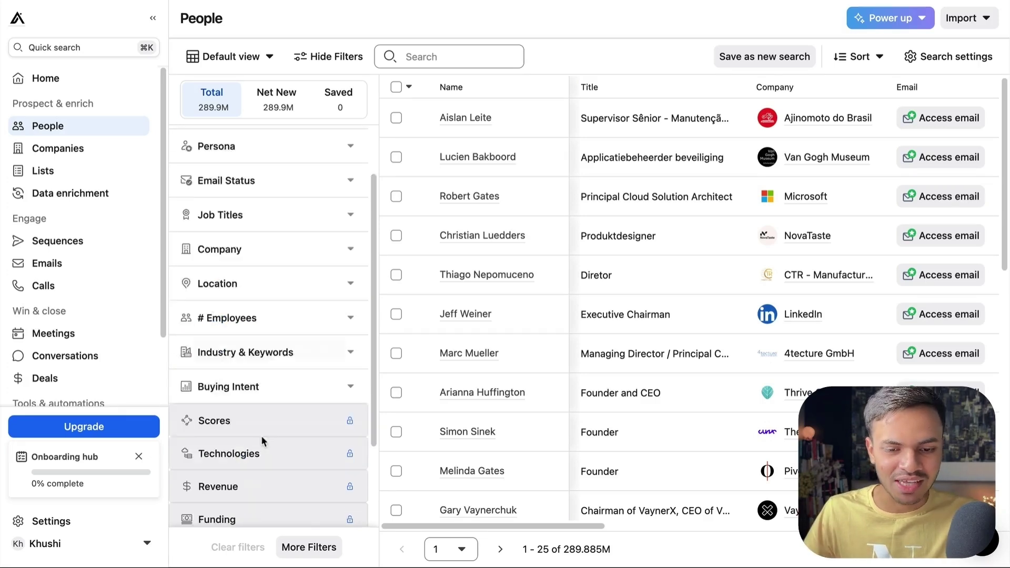
{"action": "scroll", "coordinate": [260, 453], "scroll_direction": "up", "scroll_amount": 4}
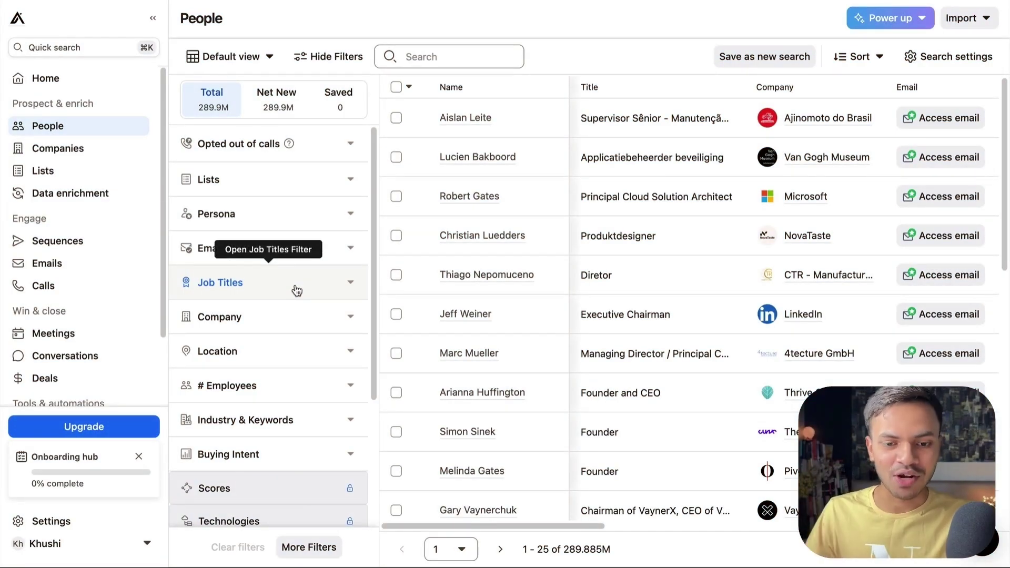
Step: Filter contact location to United Arab Emirates, Dubai and Dubai, United Arab Emirates
{"action": "left_click", "coordinate": [273, 362]}
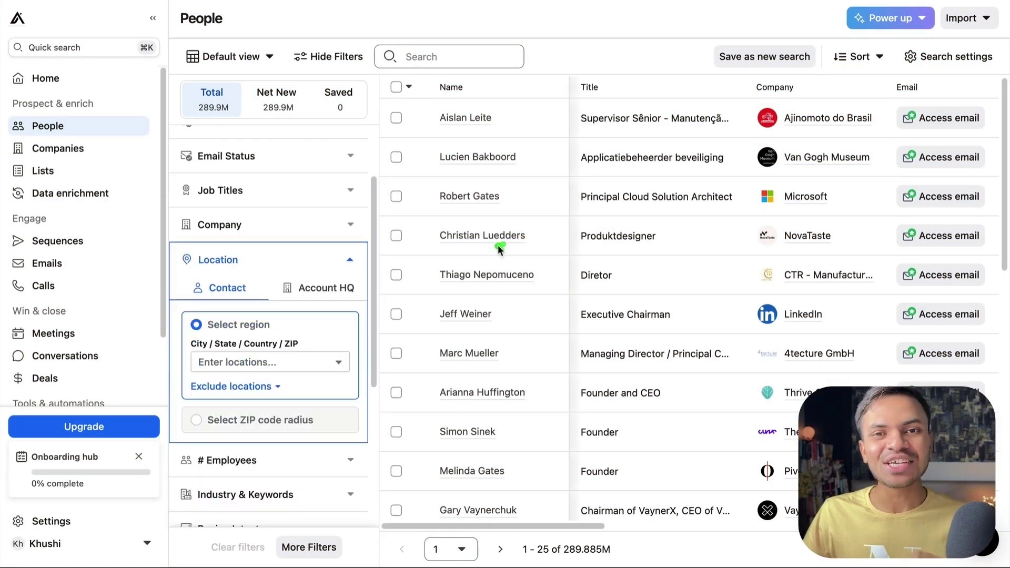
{"action": "mouse_move", "coordinate": [497, 244]}
{"action": "left_mouse_down"}
{"action": "mouse_move", "coordinate": [260, 273]}
{"action": "mouse_move", "coordinate": [378, 285]}
{"action": "mouse_move", "coordinate": [360, 285]}
{"action": "left_mouse_up"}
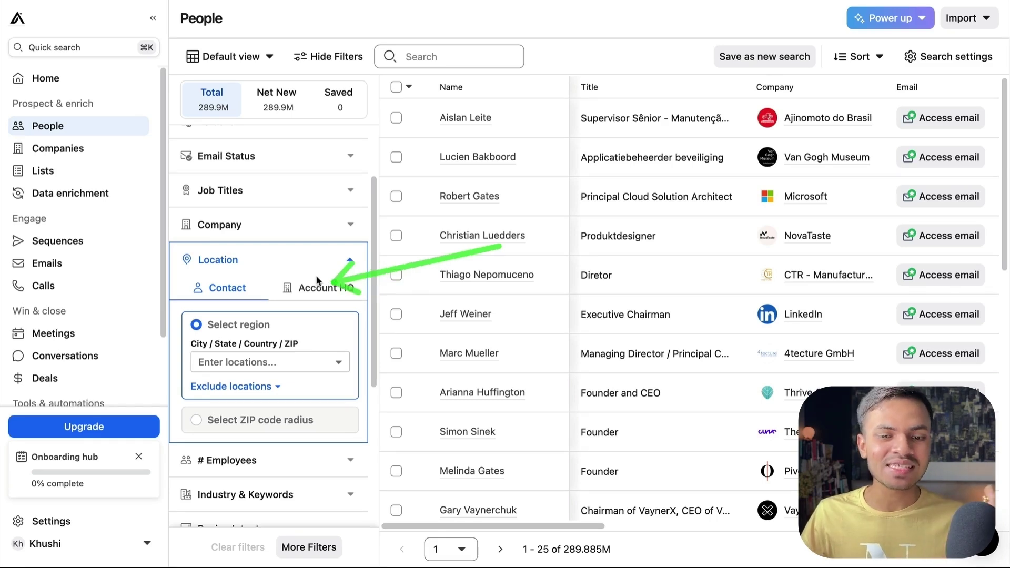
{"action": "left_click", "coordinate": [339, 363]}
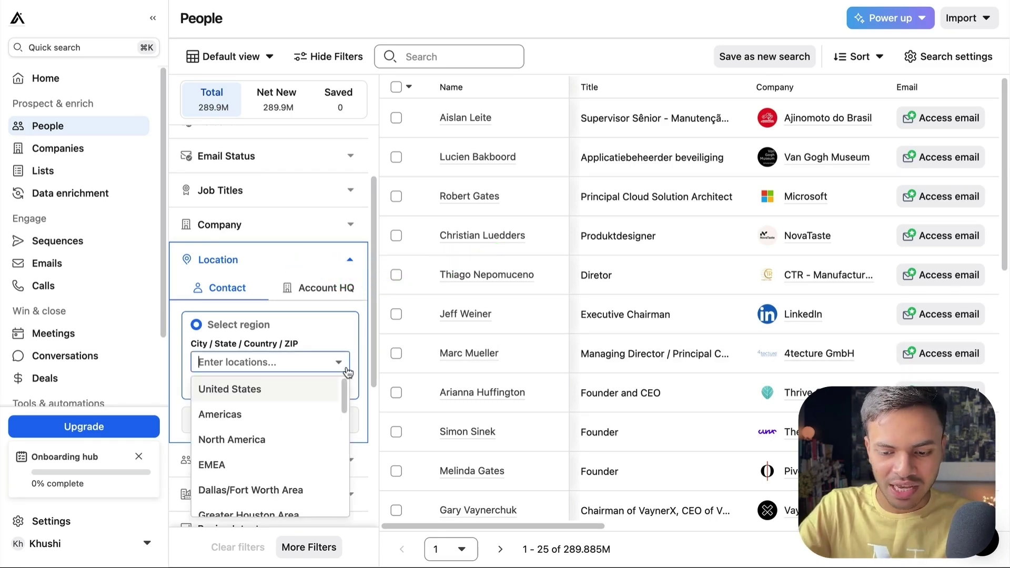
{"action": "type", "text": "united"}
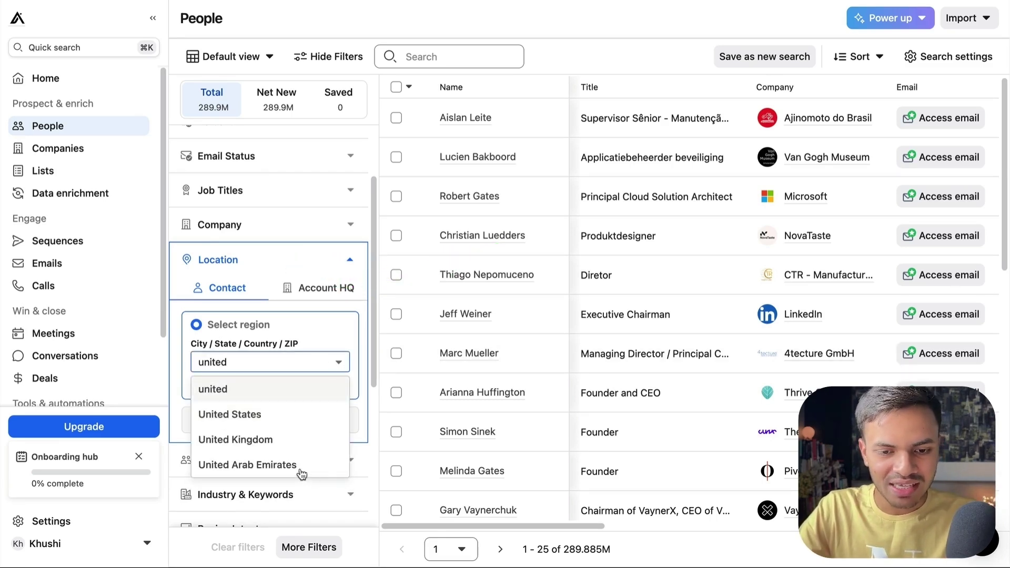
{"action": "left_click", "coordinate": [301, 474]}
{"action": "type", "text": "Dubai"}
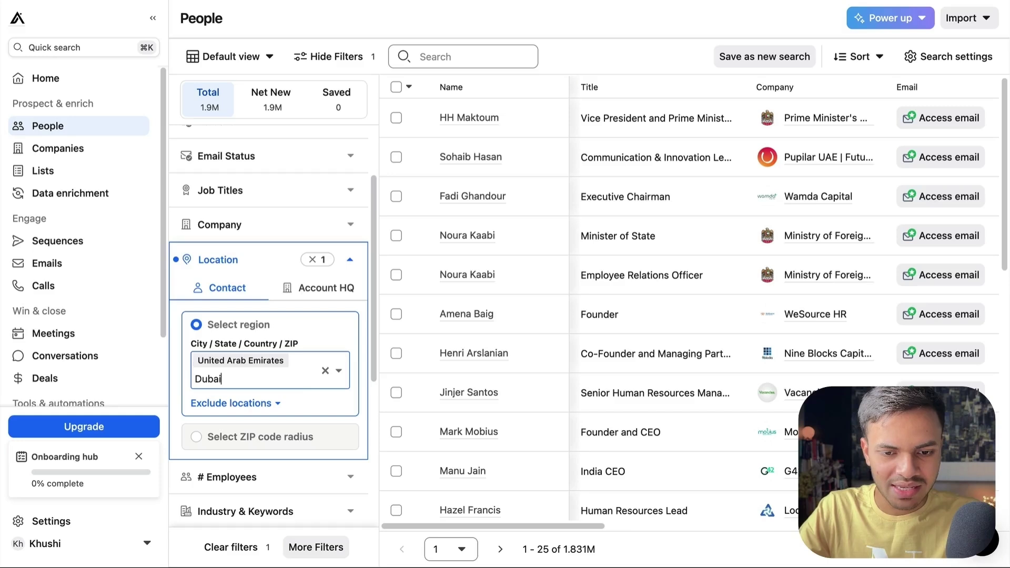
{"action": "key", "text": "Return"}
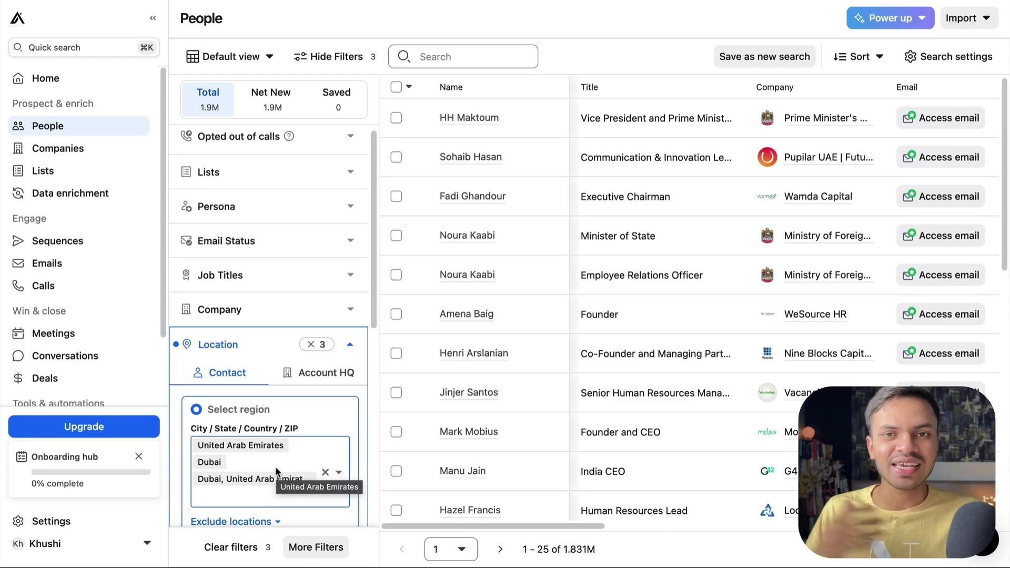
{"action": "scroll", "coordinate": [263, 466], "scroll_direction": "down", "scroll_amount": 5}
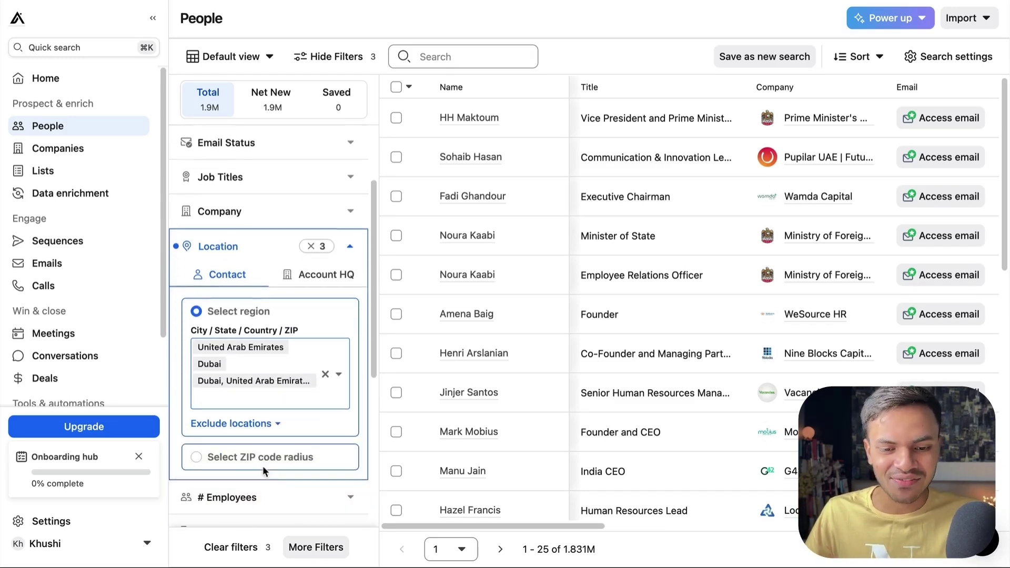
Step: Add real estate and commercial real estate as industry filters, then collapse the section
{"action": "left_click", "coordinate": [269, 414]}
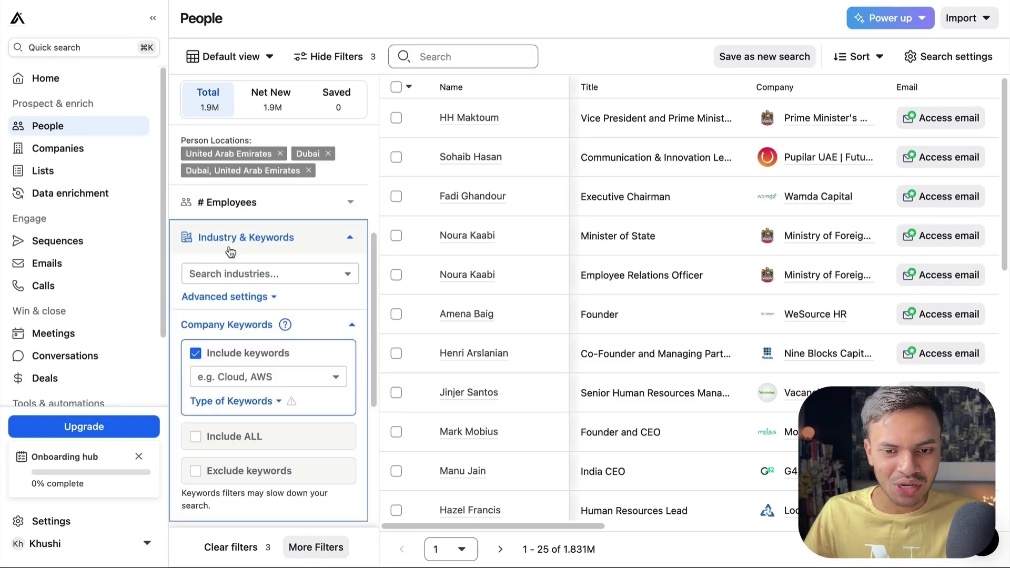
{"action": "left_click", "coordinate": [251, 271]}
{"action": "type", "text": "real"}
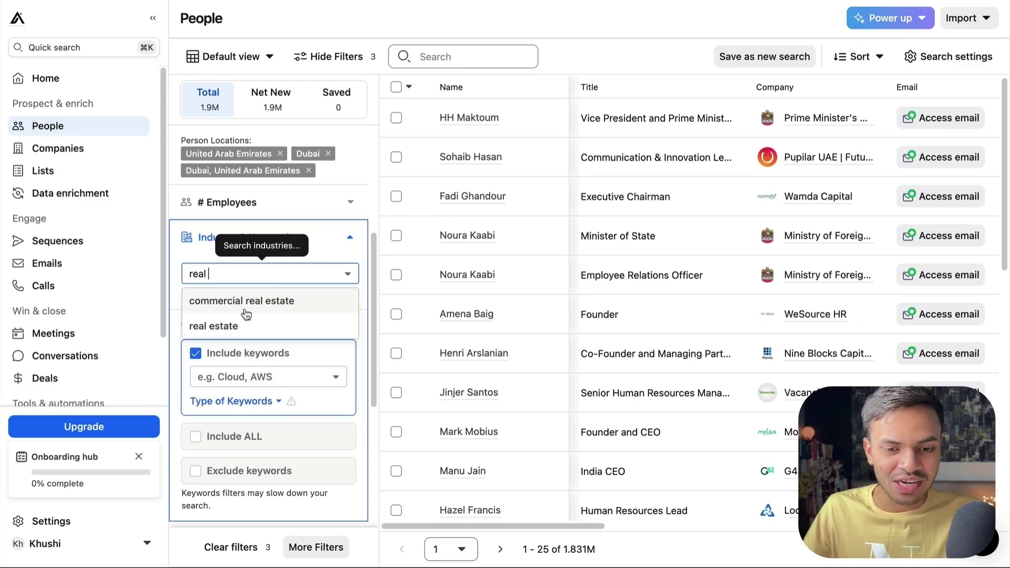
{"action": "key", "text": "Return"}
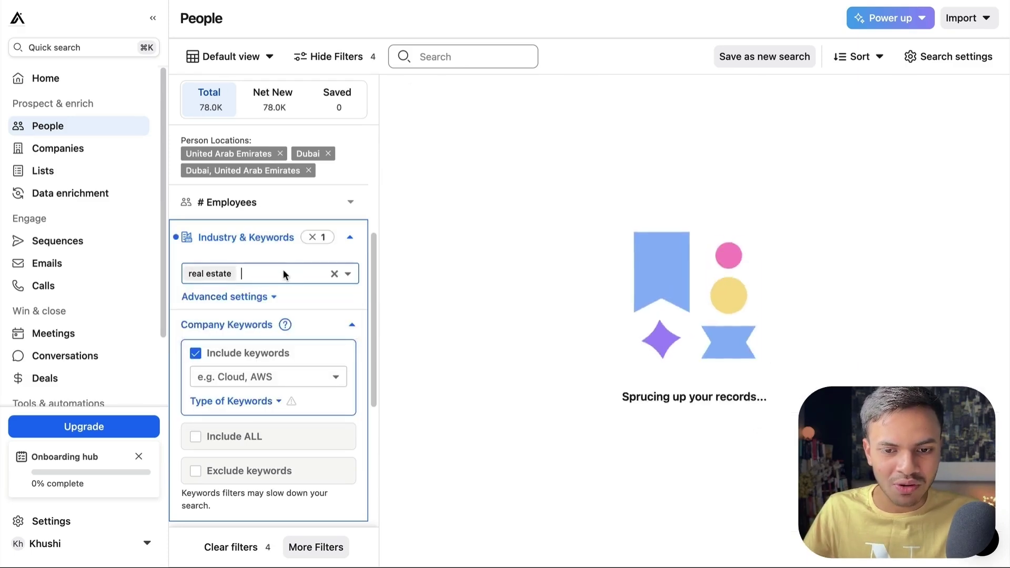
{"action": "left_click", "coordinate": [283, 272]}
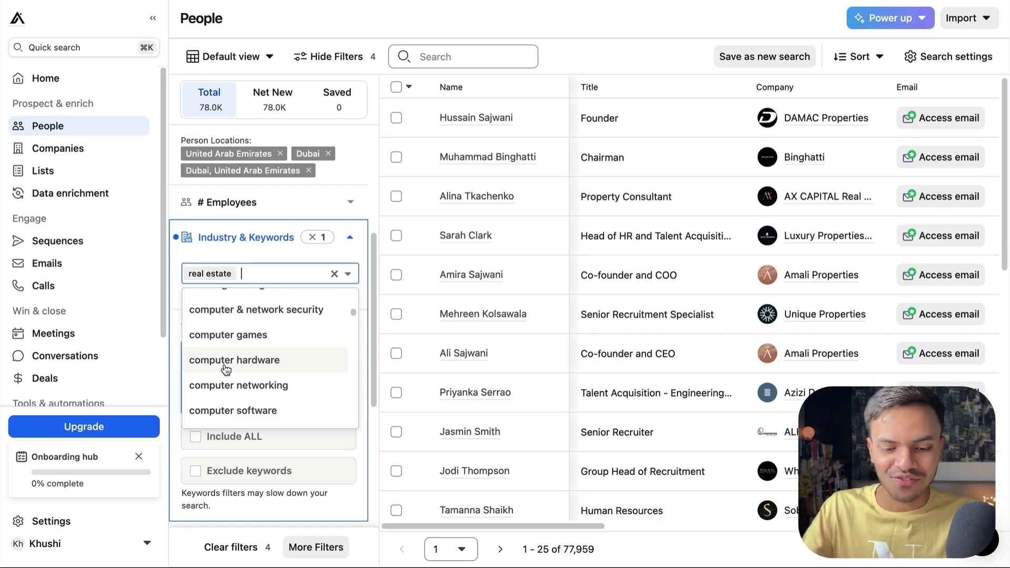
{"action": "type", "text": "real"}
{"action": "key", "text": "Return"}
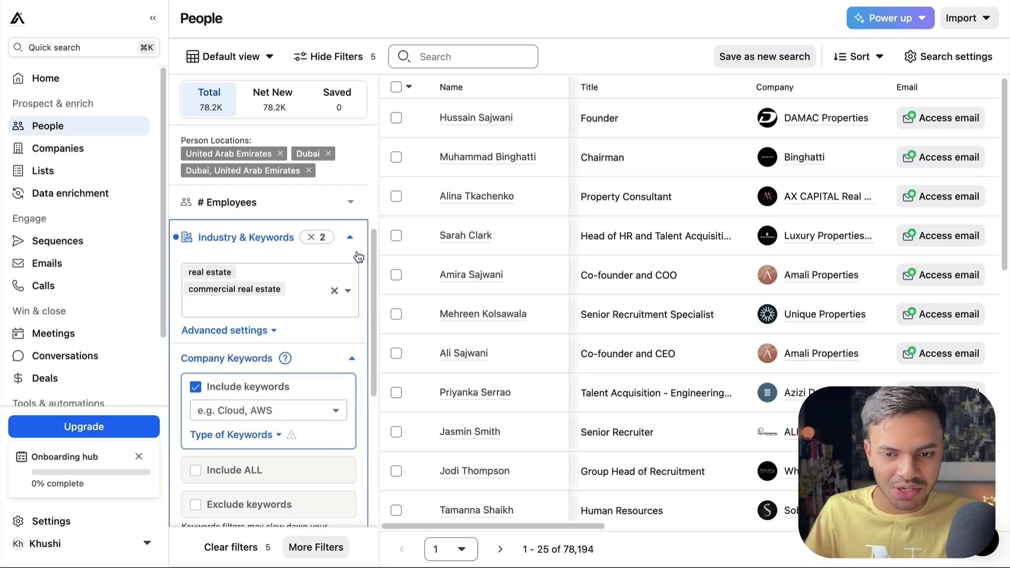
{"action": "left_click", "coordinate": [350, 238]}
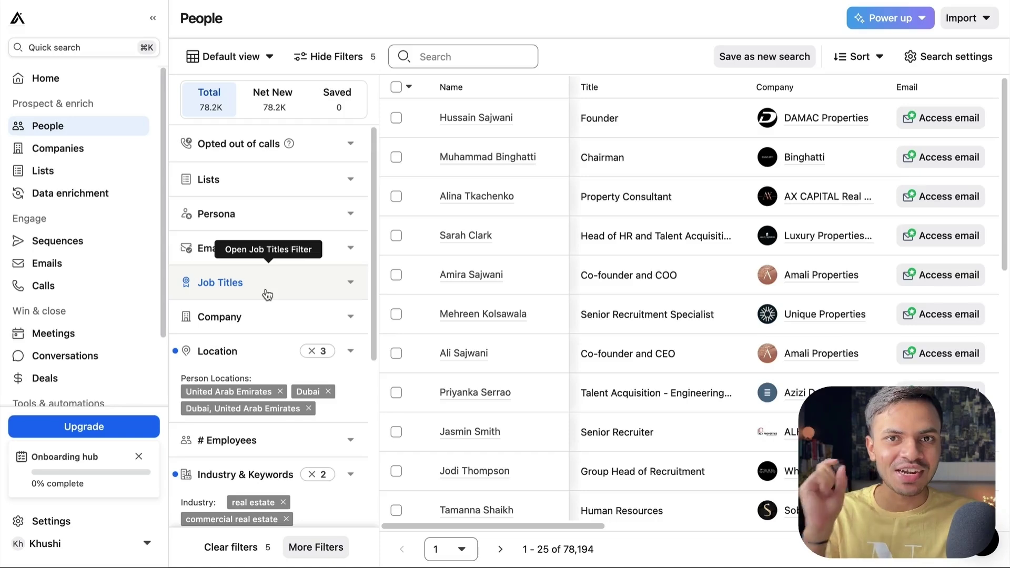
Step: Expand the job titles, management level and departments filters to review their options
{"action": "left_click", "coordinate": [266, 296]}
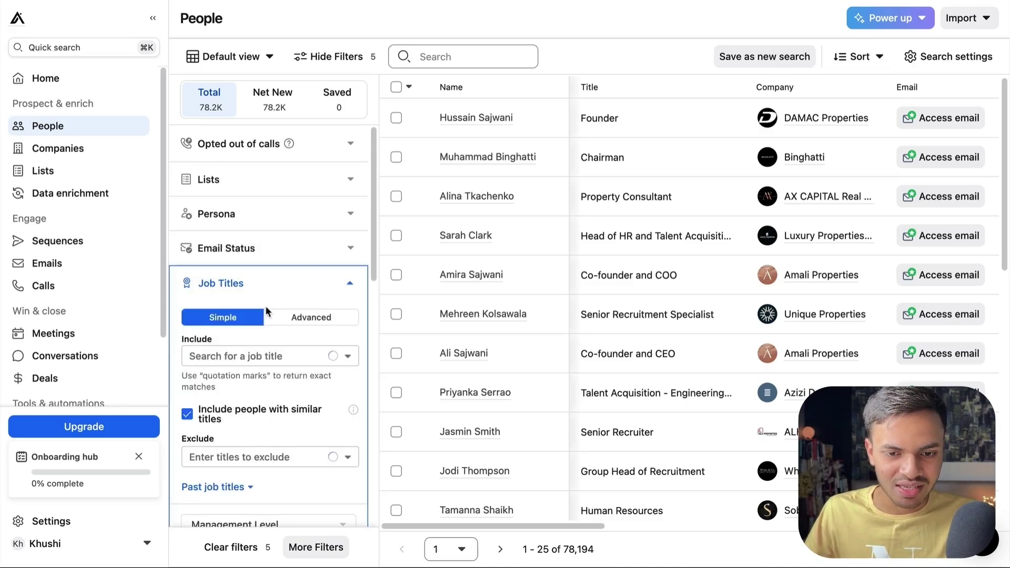
{"action": "scroll", "coordinate": [265, 305], "scroll_direction": "down", "scroll_amount": 4}
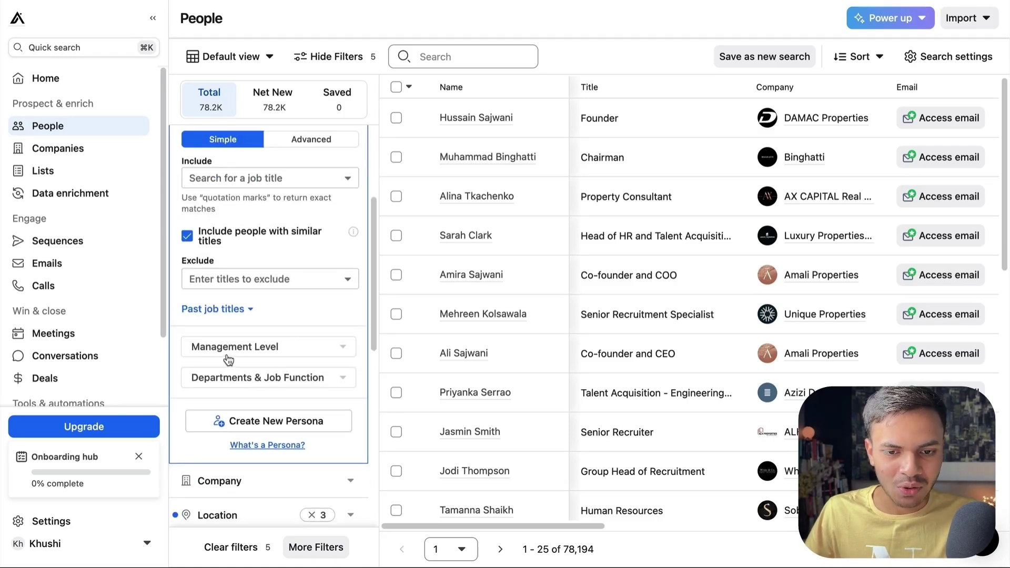
{"action": "left_click", "coordinate": [248, 345]}
{"action": "scroll", "coordinate": [221, 292], "scroll_direction": "up", "scroll_amount": 2}
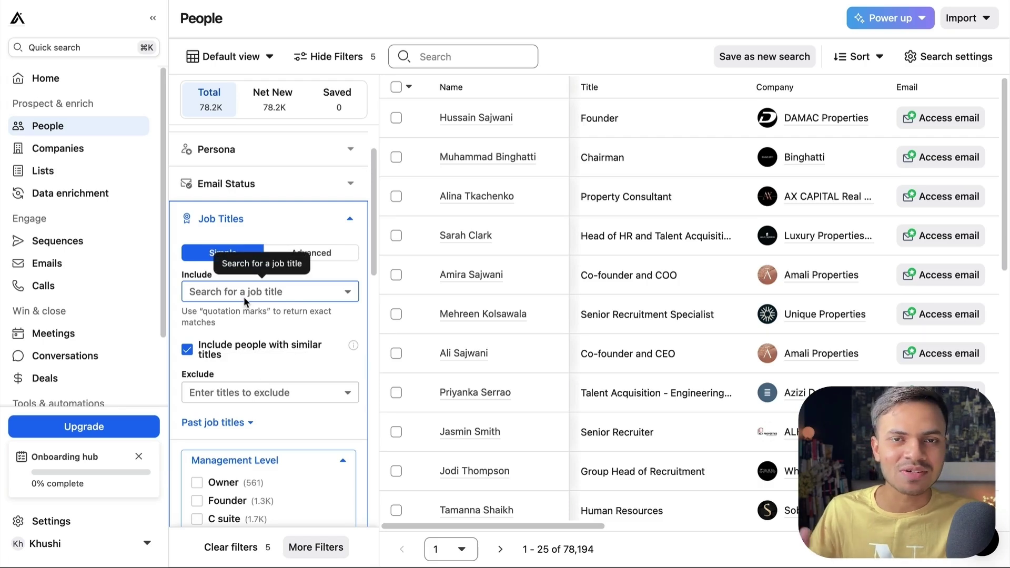
{"action": "scroll", "coordinate": [245, 296], "scroll_direction": "down", "scroll_amount": 3}
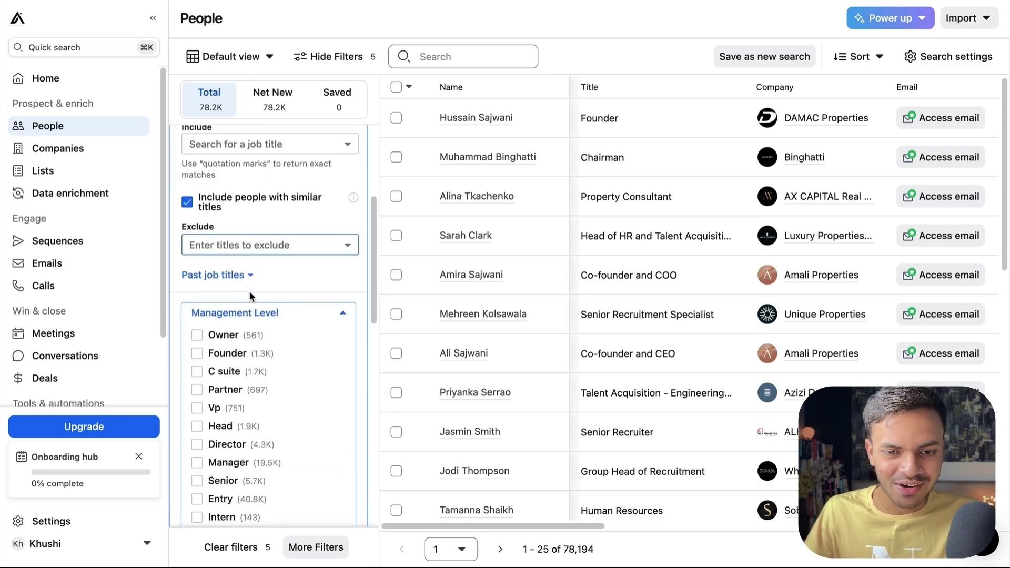
{"action": "scroll", "coordinate": [249, 302], "scroll_direction": "down", "scroll_amount": 3}
{"action": "left_click", "coordinate": [252, 386]}
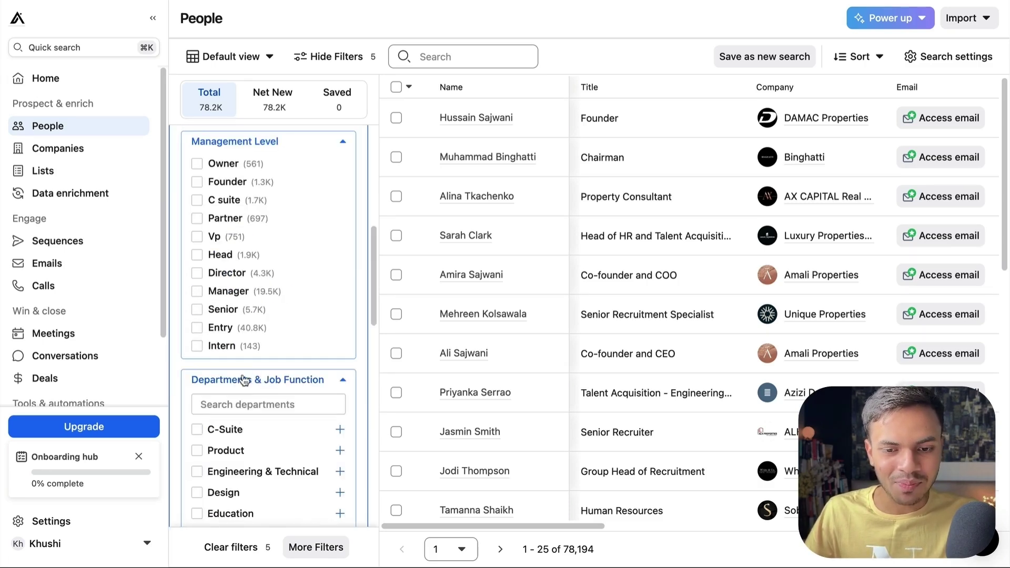
{"action": "scroll", "coordinate": [252, 345], "scroll_direction": "up", "scroll_amount": 2}
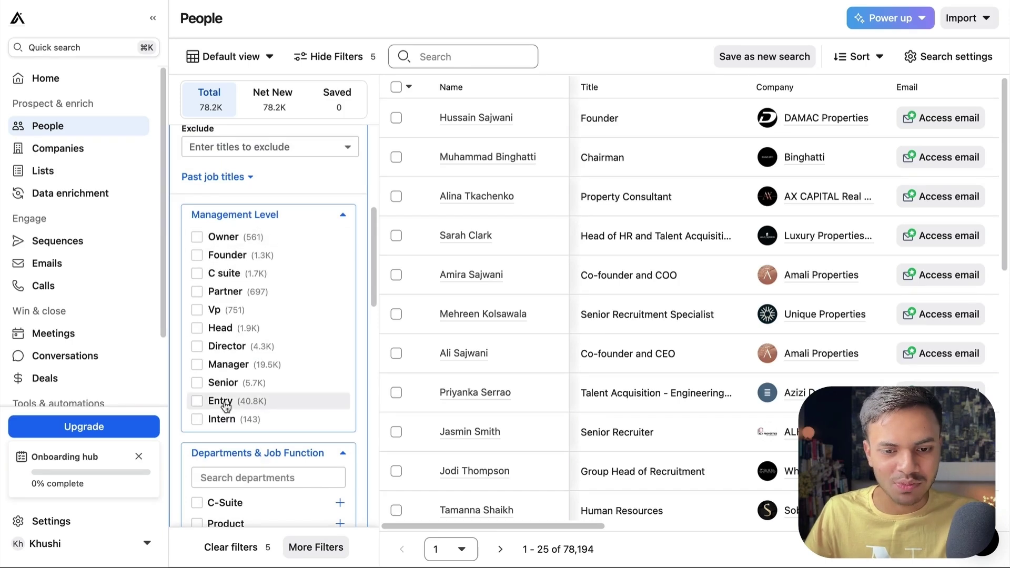
{"action": "scroll", "coordinate": [226, 336], "scroll_direction": "up", "scroll_amount": 5}
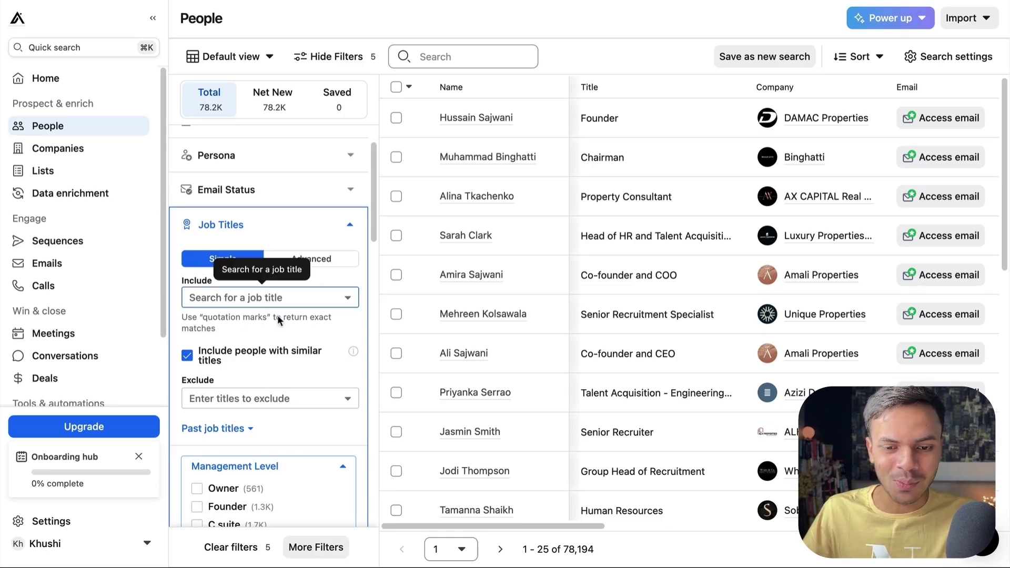
{"action": "scroll", "coordinate": [274, 326], "scroll_direction": "down", "scroll_amount": 2}
{"action": "scroll", "coordinate": [284, 377], "scroll_direction": "down", "scroll_amount": 10}
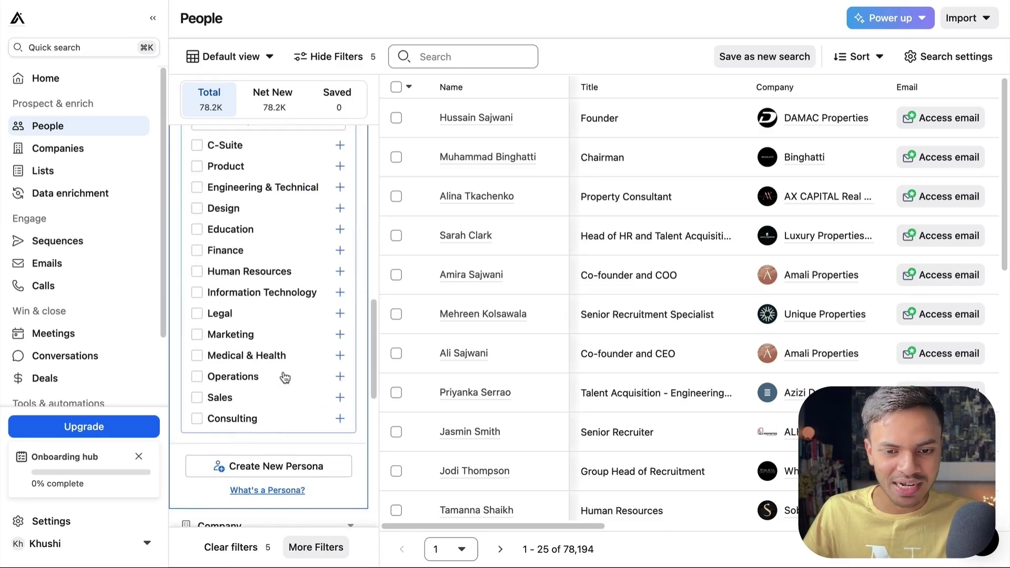
{"action": "scroll", "coordinate": [213, 353], "scroll_direction": "up", "scroll_amount": 5}
{"action": "scroll", "coordinate": [288, 360], "scroll_direction": "up", "scroll_amount": 3}
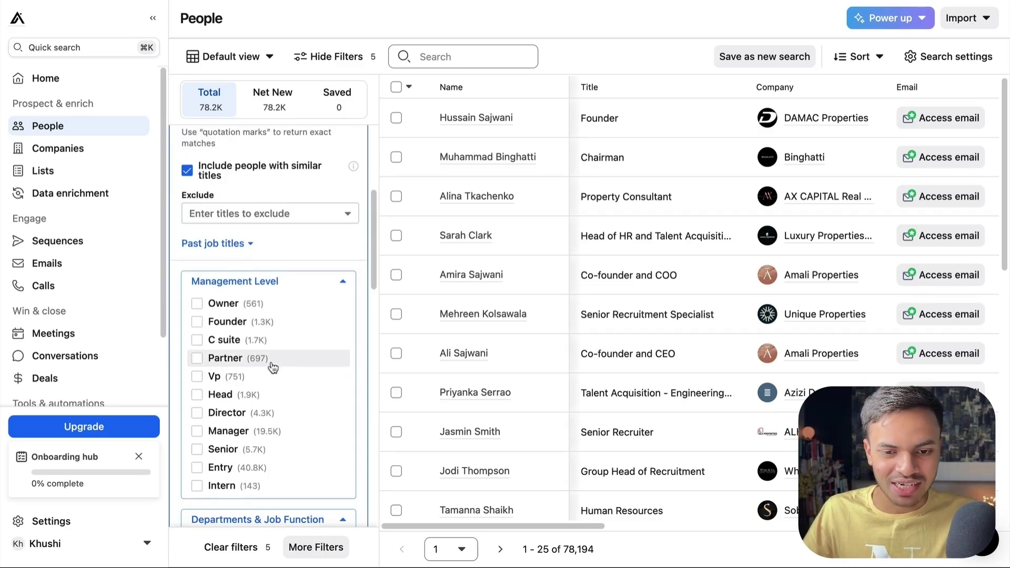
{"action": "triple_click", "coordinate": [225, 358]}
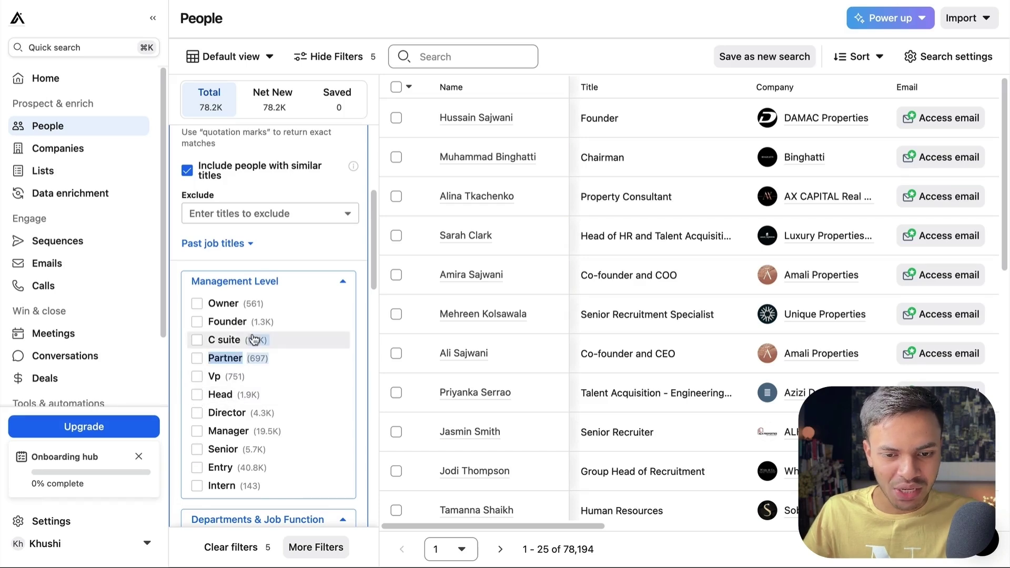
Step: Include Head, Director, Manager and Senior management levels, narrowing results to 31,238
{"action": "left_click", "coordinate": [196, 395]}
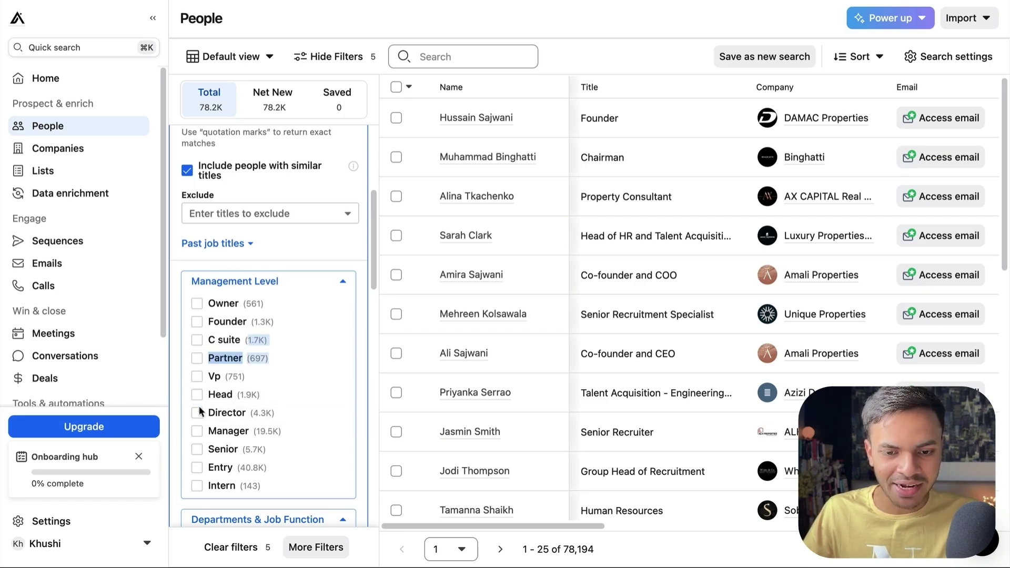
{"action": "left_click", "coordinate": [197, 413]}
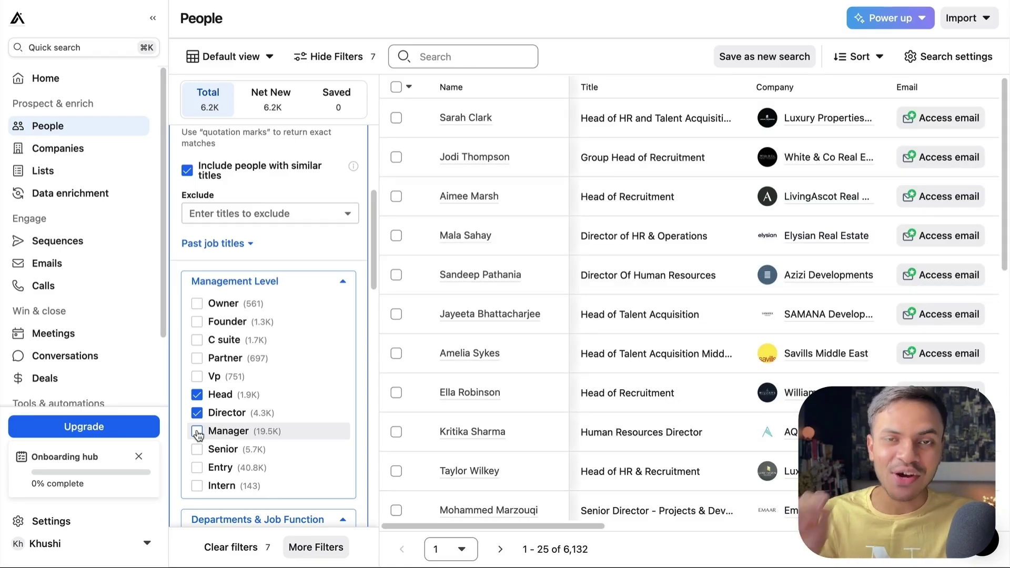
{"action": "left_click", "coordinate": [197, 433]}
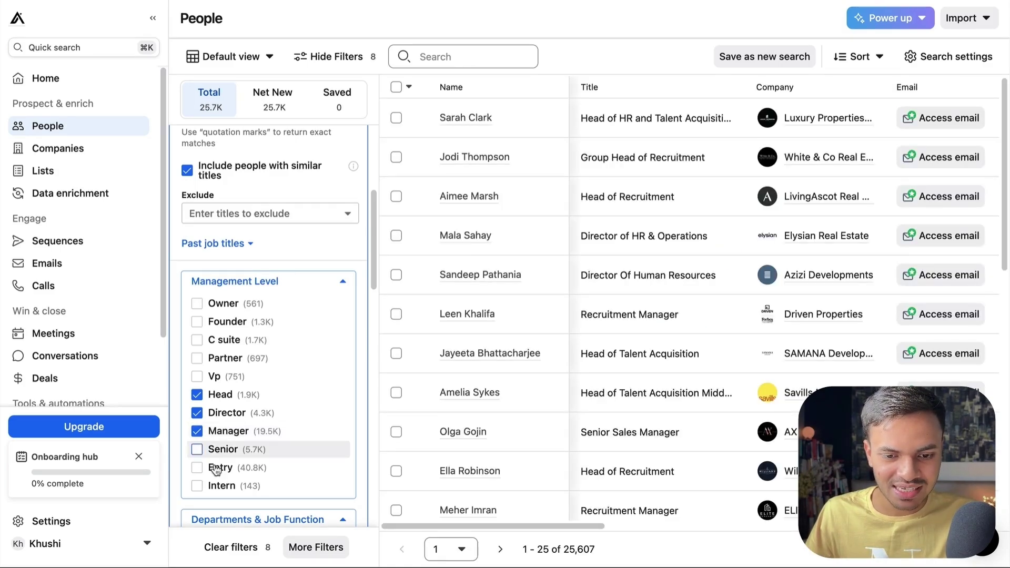
{"action": "left_click", "coordinate": [213, 450]}
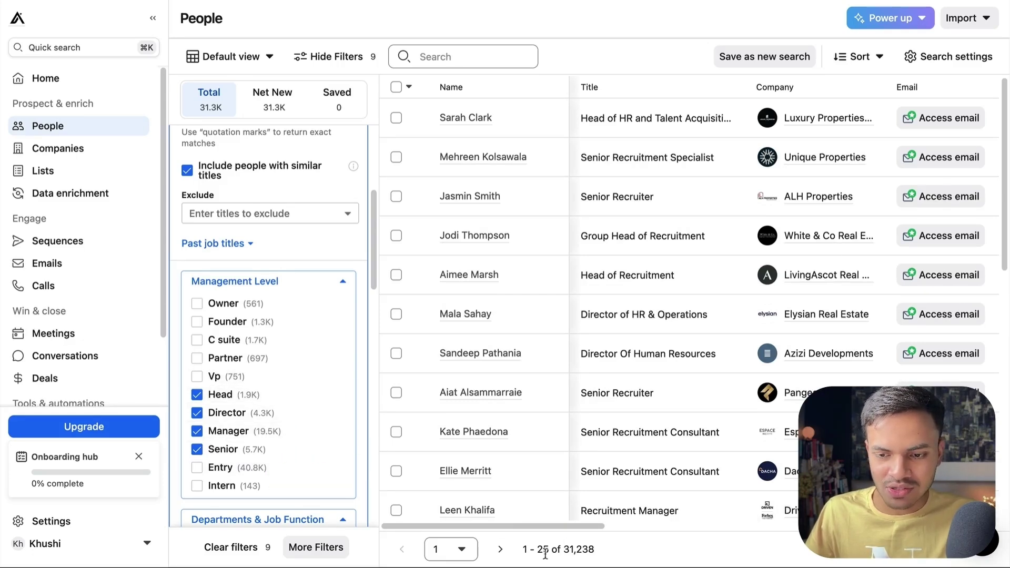
{"action": "left_click_drag", "start_coordinate": [564, 551], "coordinate": [601, 555]}
{"action": "left_click", "coordinate": [602, 555]}
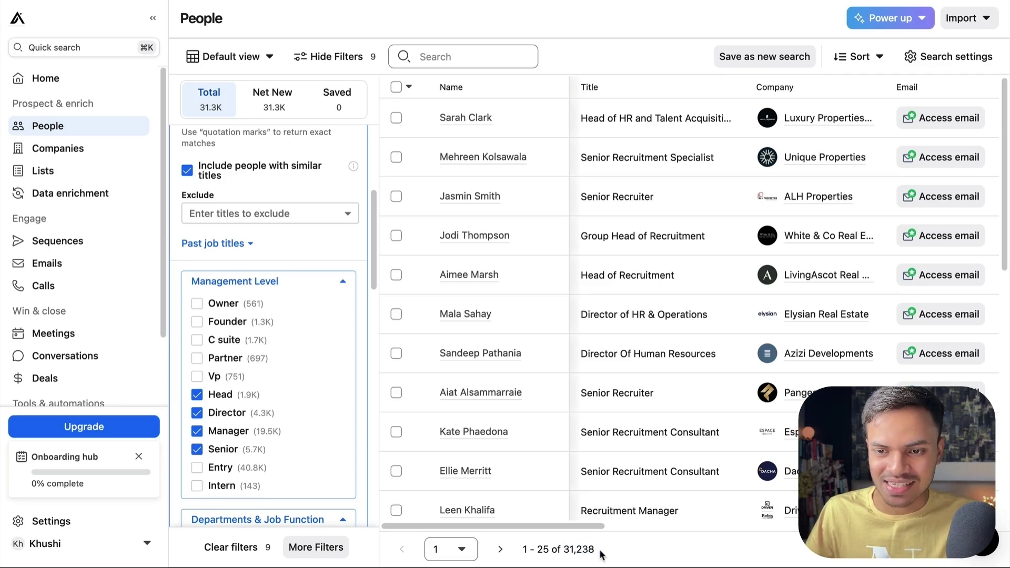
{"action": "scroll", "coordinate": [302, 430], "scroll_direction": "up", "scroll_amount": 1}
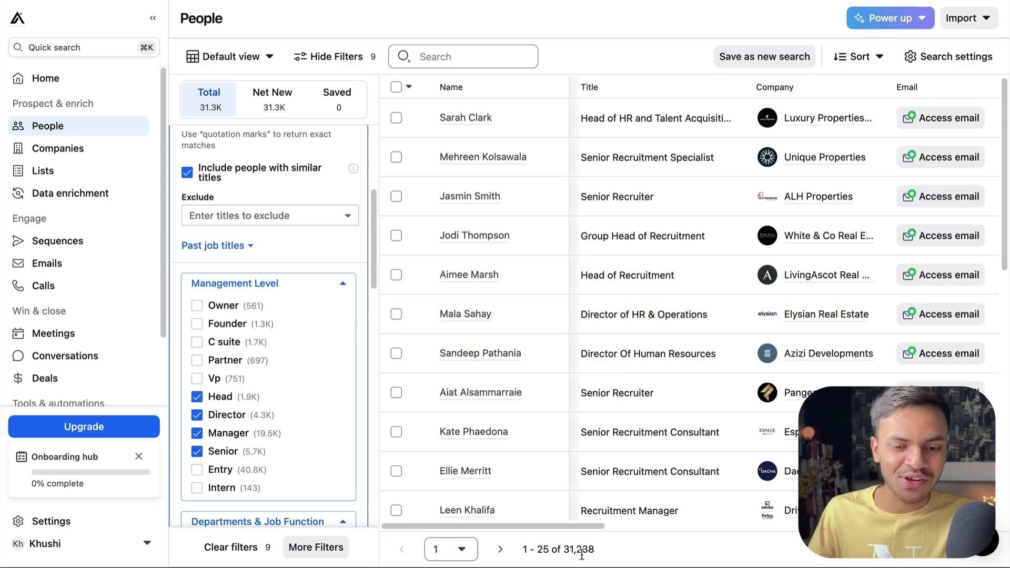
{"action": "scroll", "coordinate": [293, 469], "scroll_direction": "down", "scroll_amount": 1}
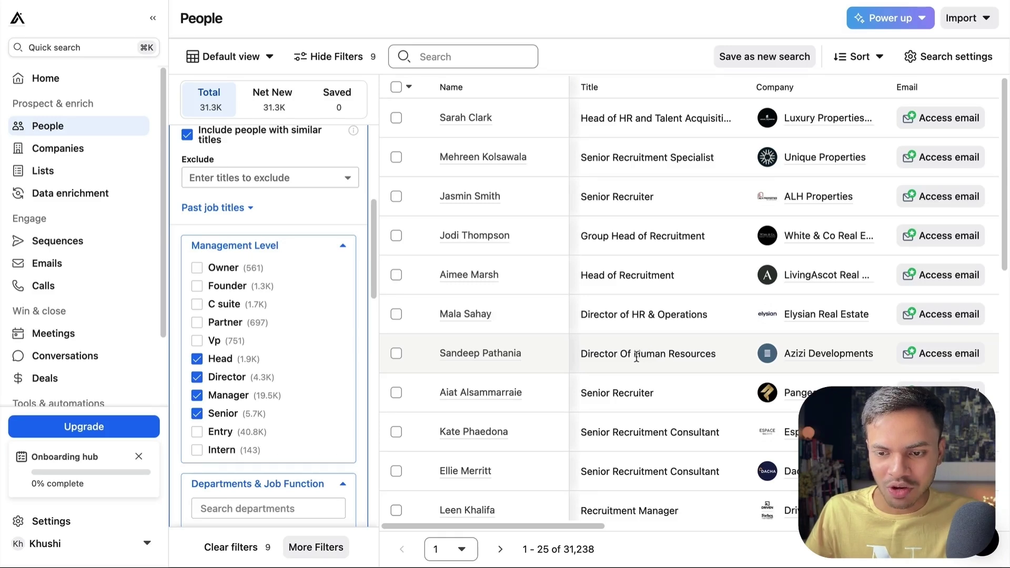
Step: Exclude job titles hr manager, human resources manager, hr officer and head of recruitment
{"action": "left_click_drag", "start_coordinate": [635, 353], "coordinate": [717, 354]}
{"action": "scroll", "coordinate": [308, 270], "scroll_direction": "up", "scroll_amount": 2}
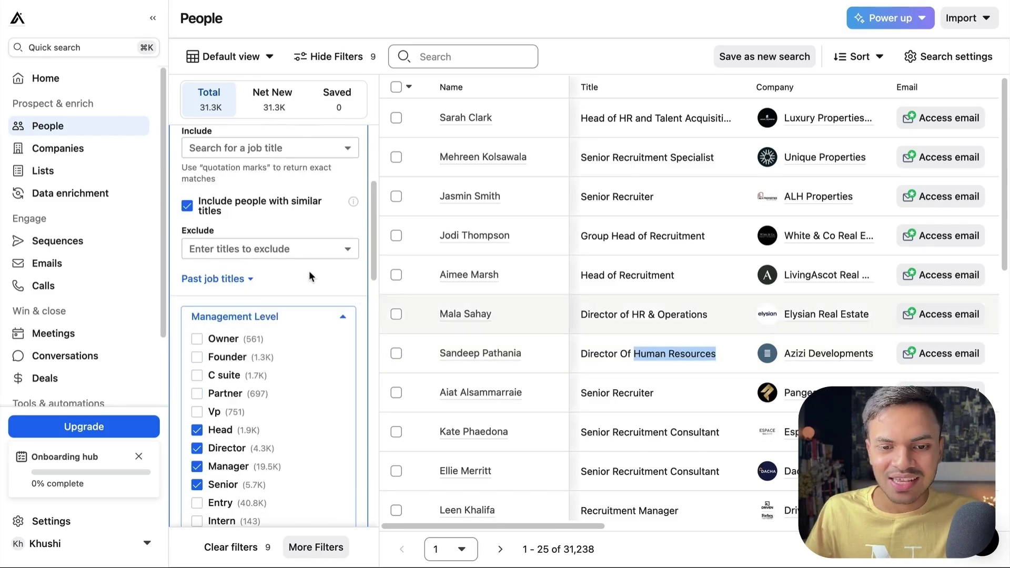
{"action": "left_click", "coordinate": [263, 248]}
{"action": "left_click", "coordinate": [264, 271]}
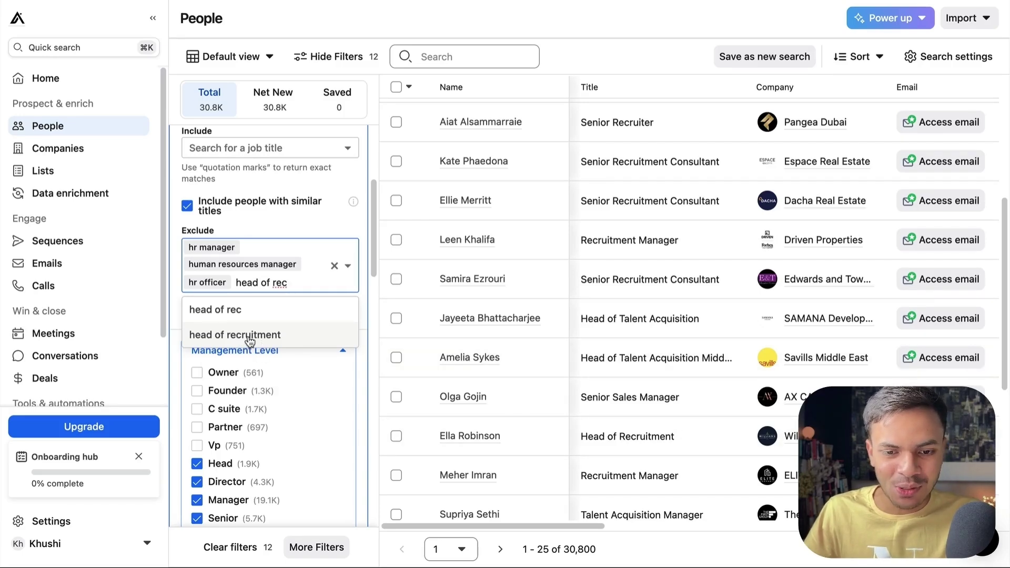
{"action": "left_click", "coordinate": [249, 337]}
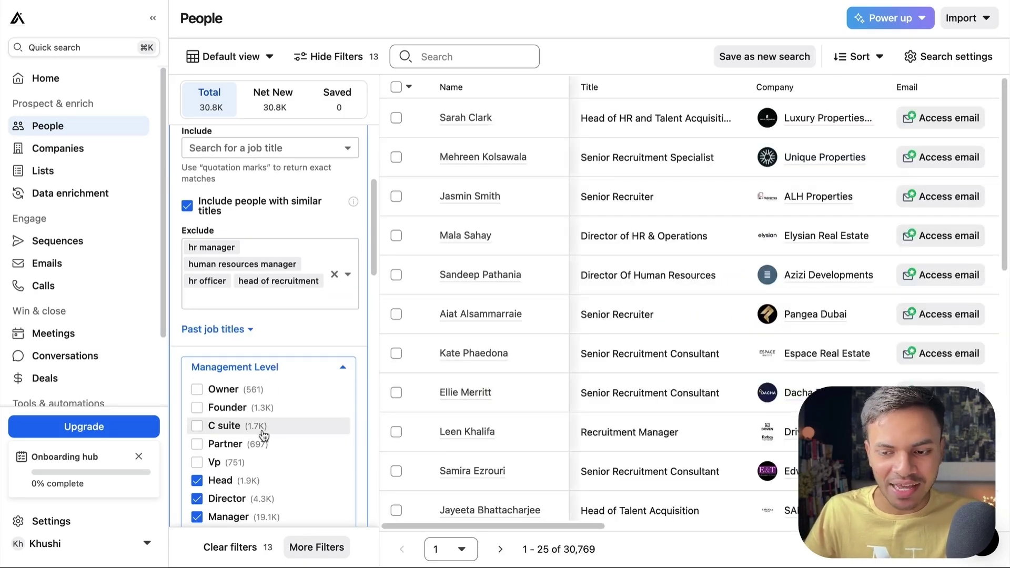
Step: Include the Marketing, Sales and Operations departments, leaving 13,909 people
{"action": "scroll", "coordinate": [263, 435], "scroll_direction": "down", "scroll_amount": 1}
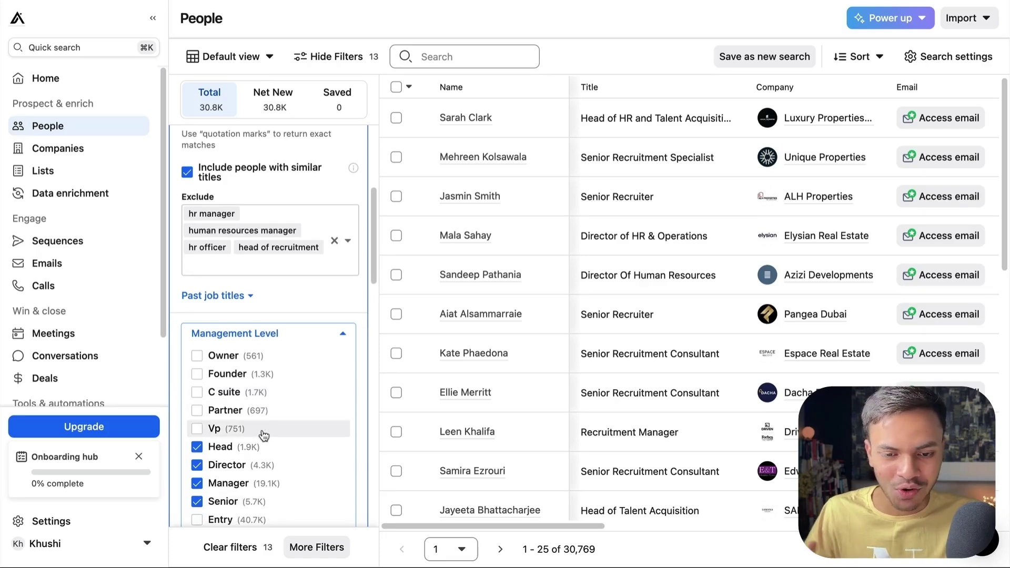
{"action": "scroll", "coordinate": [263, 432], "scroll_direction": "down", "scroll_amount": 6}
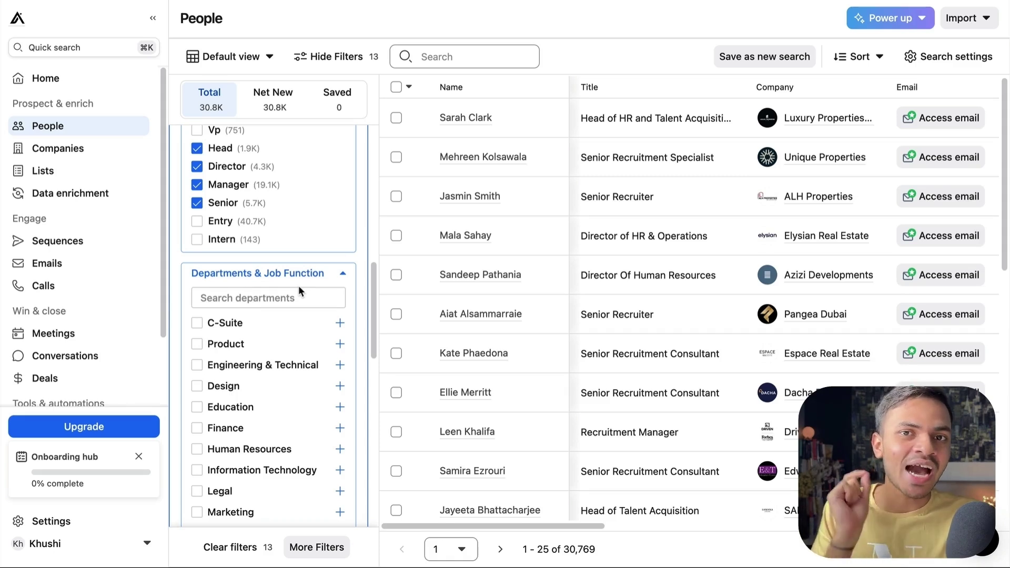
{"action": "scroll", "coordinate": [298, 285], "scroll_direction": "down", "scroll_amount": 3}
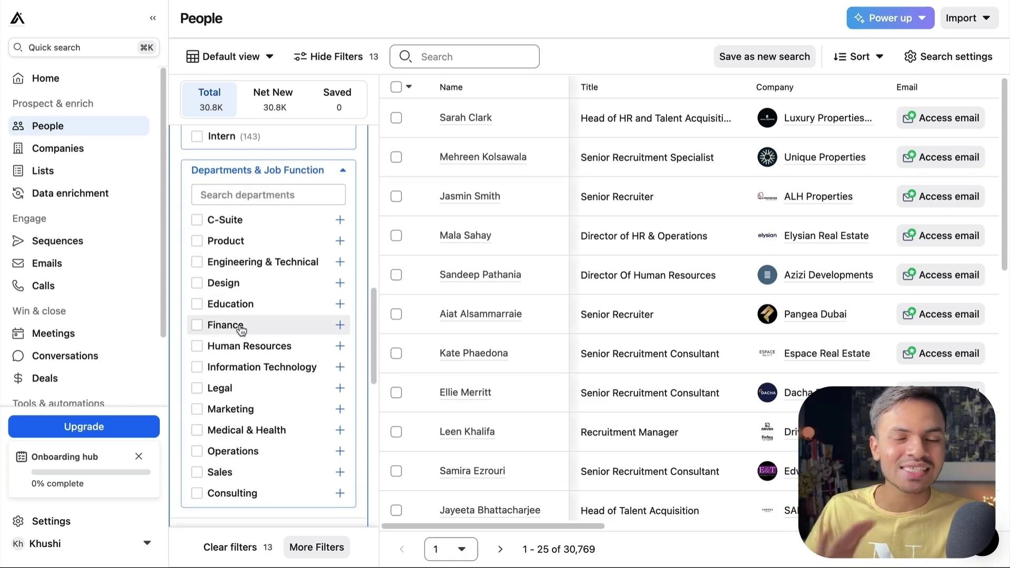
{"action": "scroll", "coordinate": [205, 347], "scroll_direction": "down", "scroll_amount": 1}
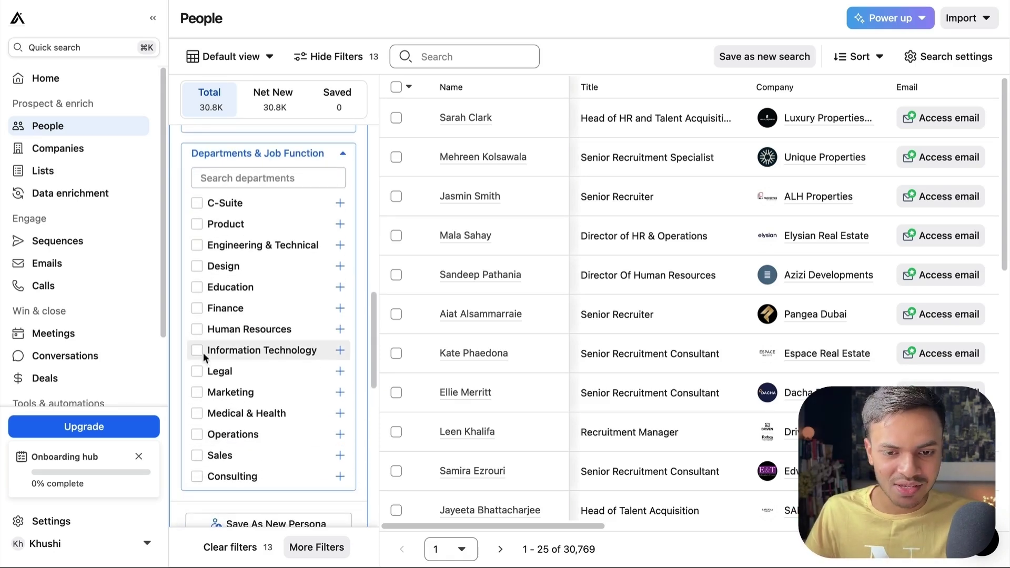
{"action": "left_click", "coordinate": [197, 393]}
{"action": "left_click", "coordinate": [198, 456]}
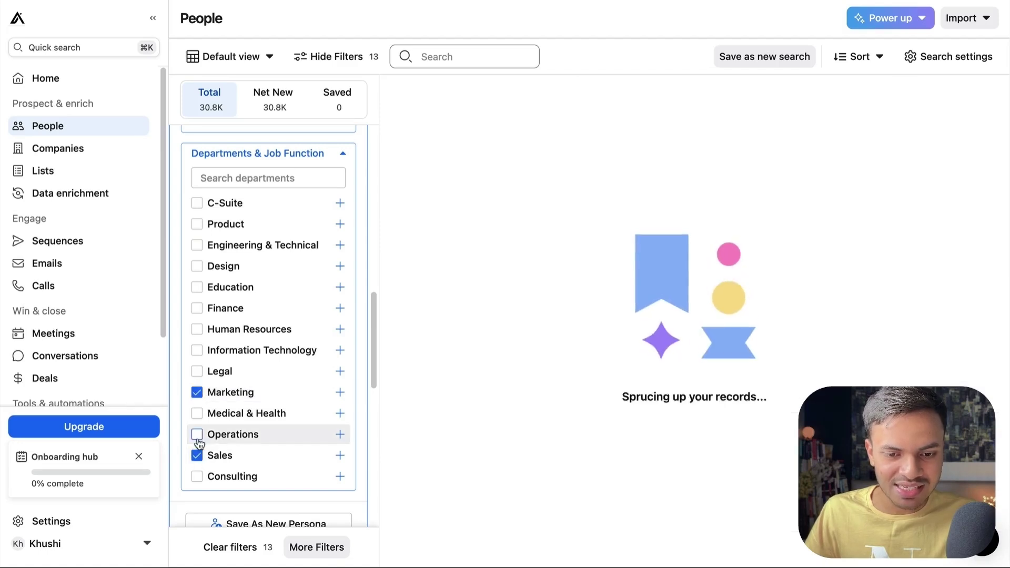
{"action": "left_click", "coordinate": [197, 435]}
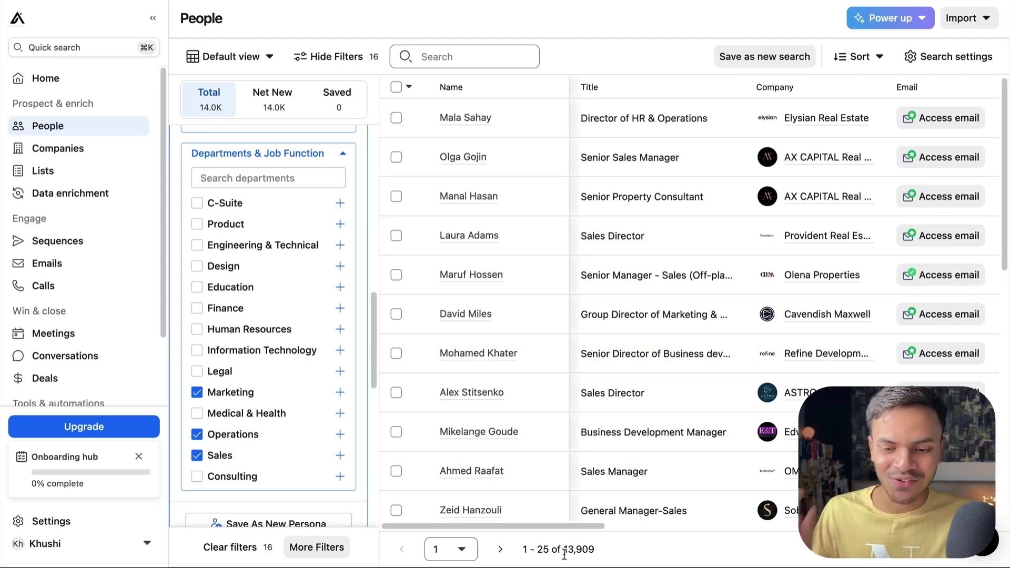
{"action": "scroll", "coordinate": [273, 282], "scroll_direction": "up", "scroll_amount": 10}
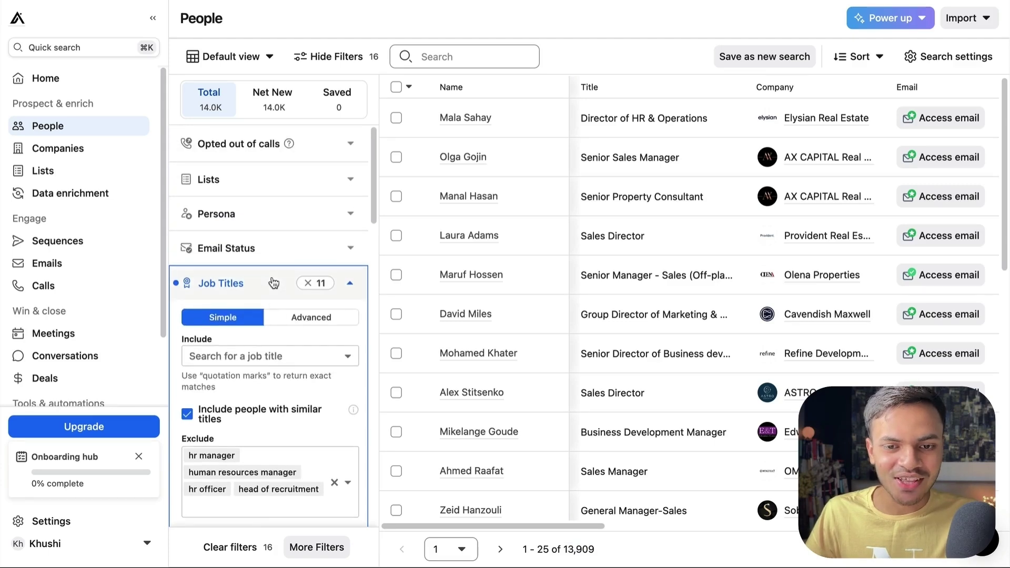
{"action": "scroll", "coordinate": [273, 282], "scroll_direction": "down", "scroll_amount": 1}
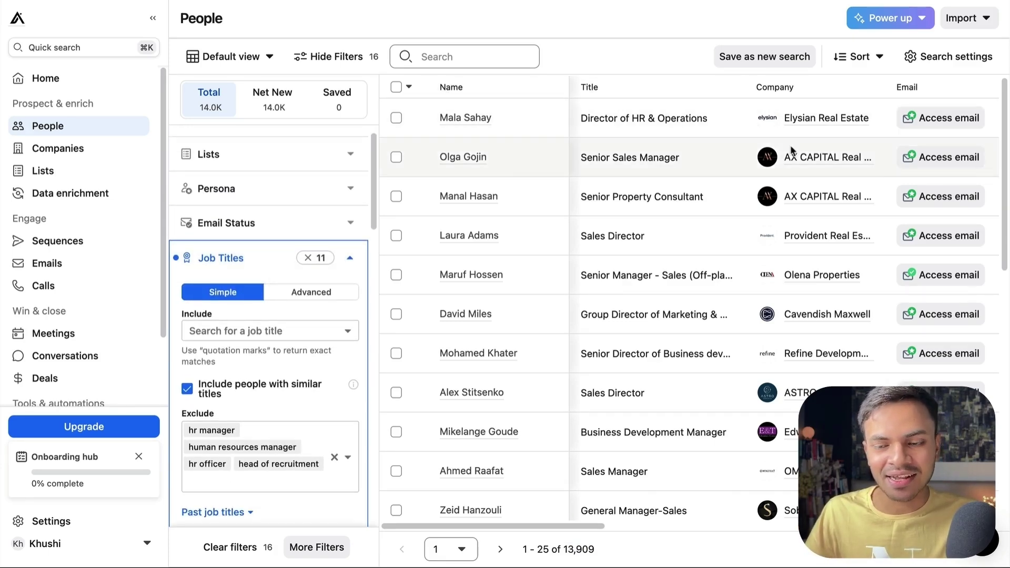
{"action": "scroll", "coordinate": [704, 92], "scroll_direction": "right", "scroll_amount": 2}
{"action": "scroll", "coordinate": [791, 98], "scroll_direction": "right", "scroll_amount": 5}
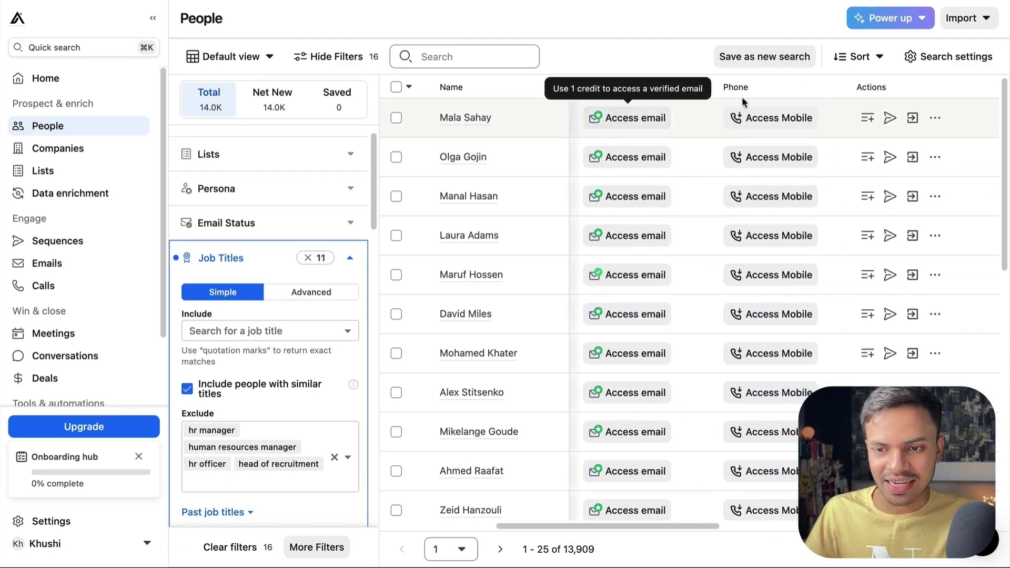
{"action": "scroll", "coordinate": [737, 103], "scroll_direction": "right", "scroll_amount": 1}
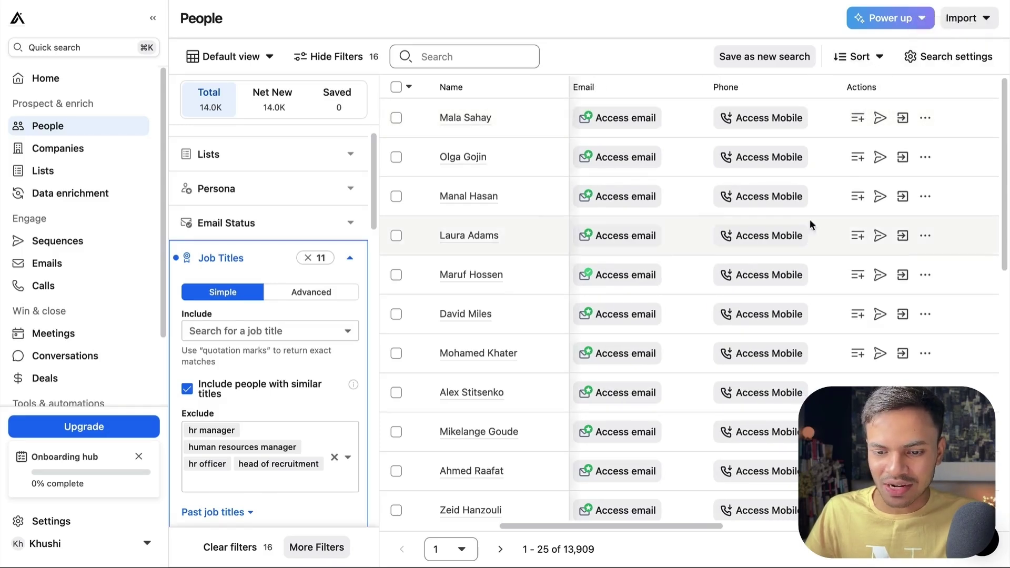
{"action": "left_click", "coordinate": [951, 65]}
{"action": "left_click", "coordinate": [821, 98]}
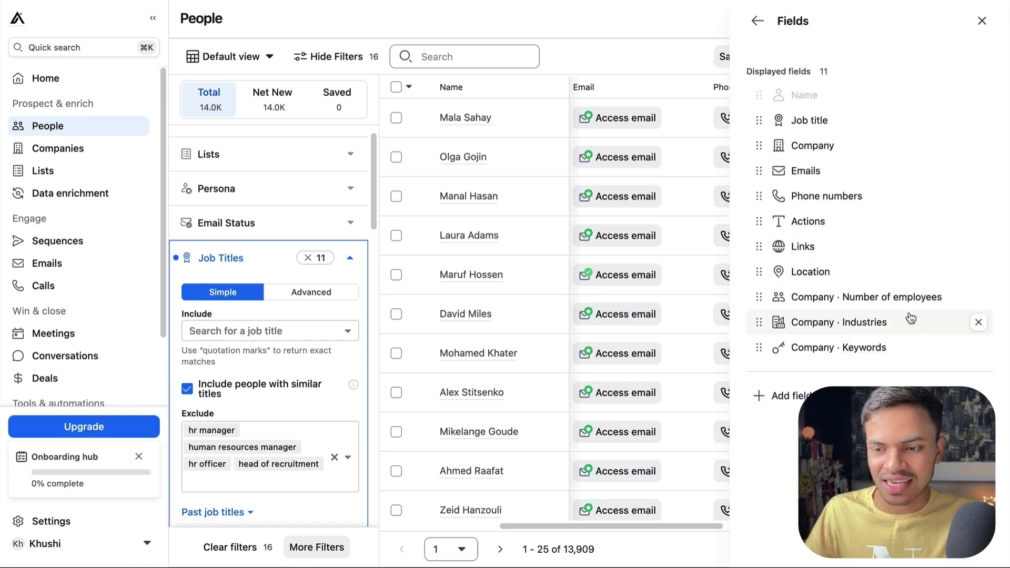
{"action": "left_click", "coordinate": [982, 20]}
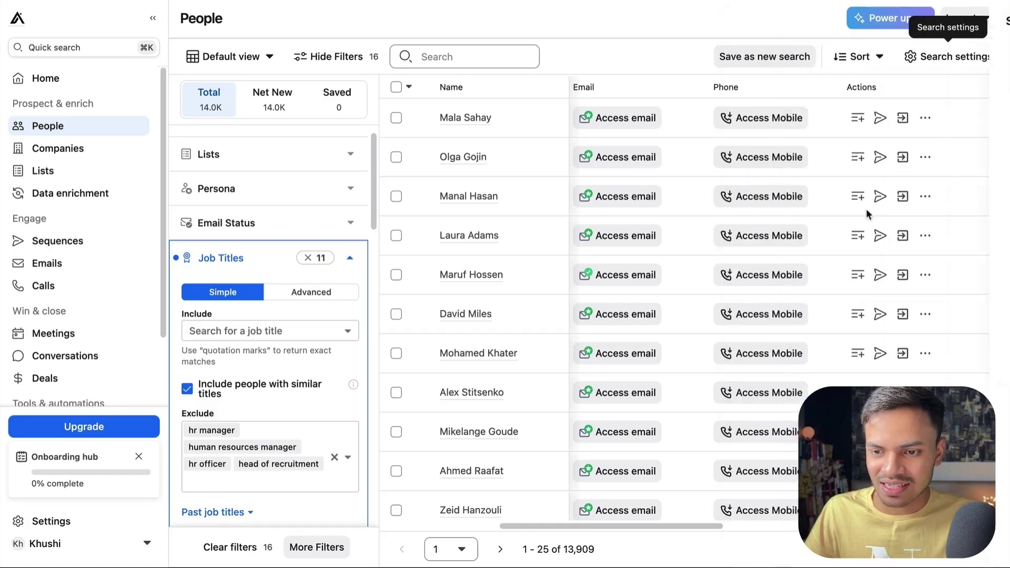
{"action": "scroll", "coordinate": [882, 283], "scroll_direction": "right", "scroll_amount": 10}
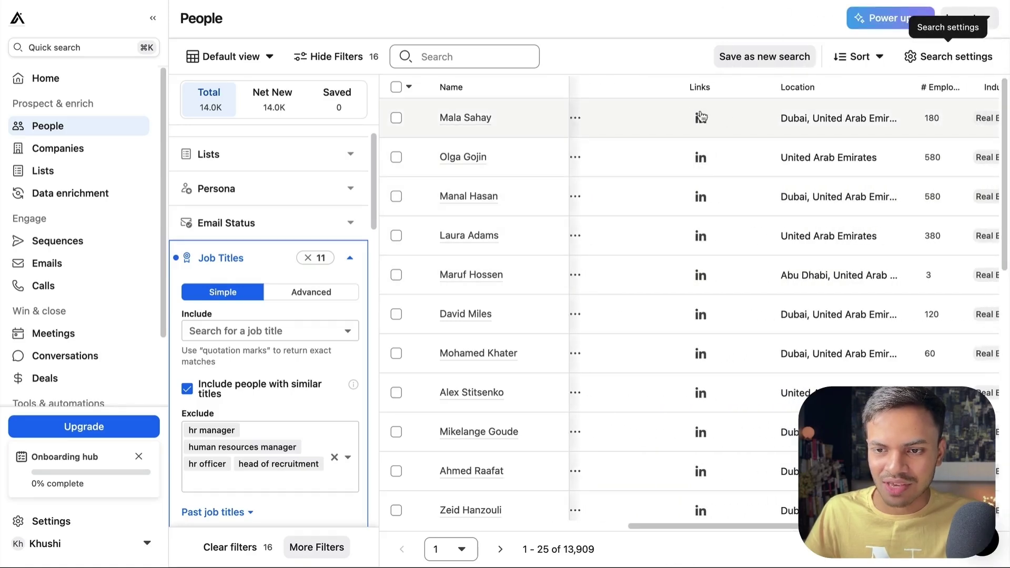
{"action": "scroll", "coordinate": [782, 111], "scroll_direction": "right", "scroll_amount": 5}
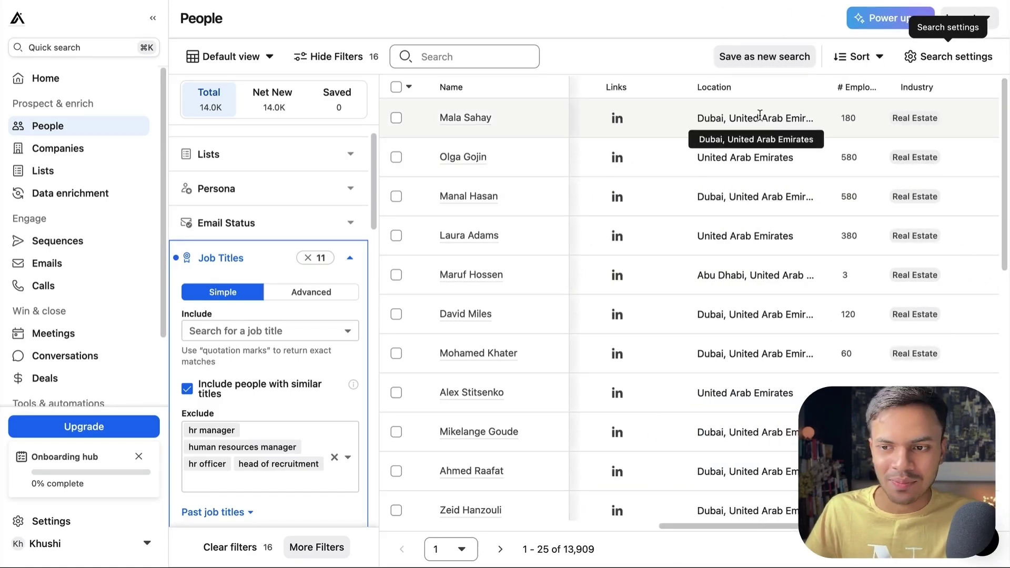
{"action": "scroll", "coordinate": [723, 126], "scroll_direction": "right", "scroll_amount": 2}
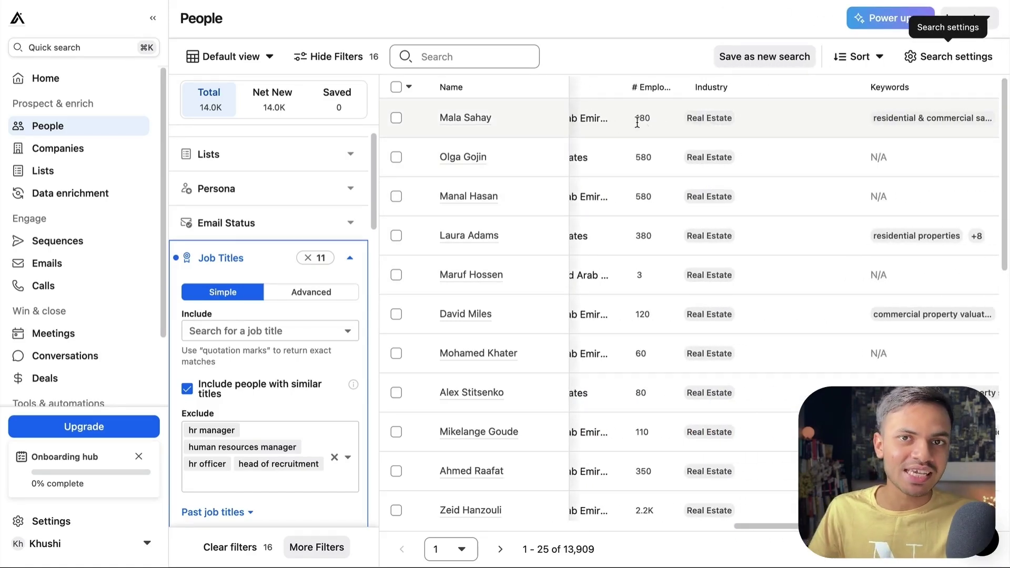
{"action": "scroll", "coordinate": [652, 122], "scroll_direction": "right", "scroll_amount": 4}
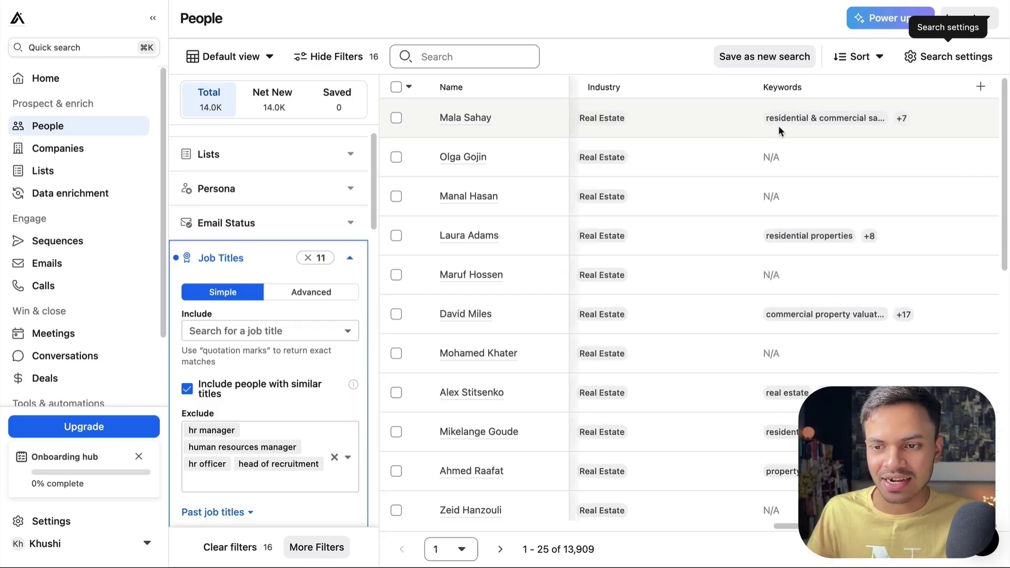
{"action": "scroll", "coordinate": [652, 197], "scroll_direction": "left", "scroll_amount": 10}
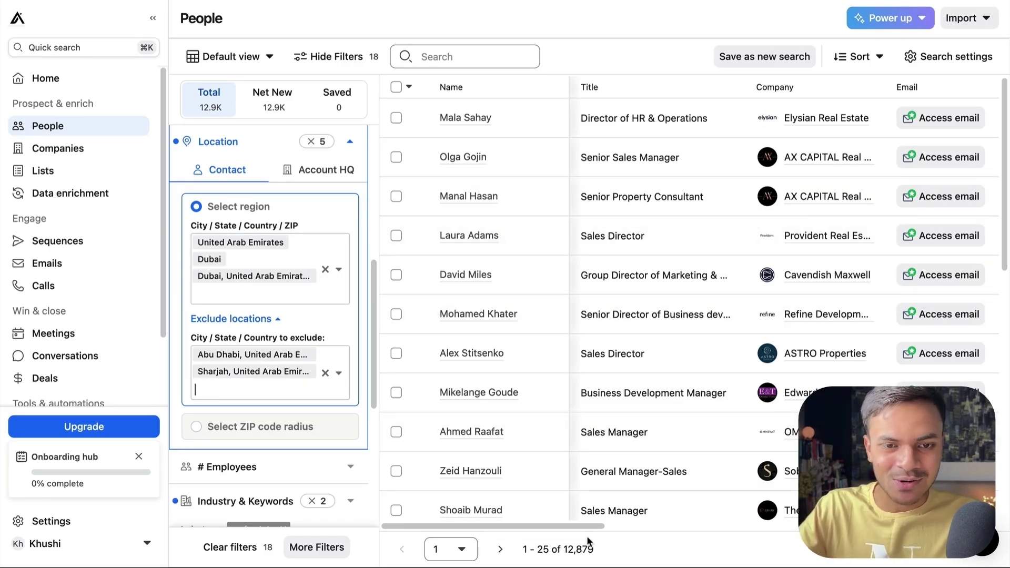
{"action": "key", "text": "super+t"}
{"action": "type", "text": "apollo pricing"}
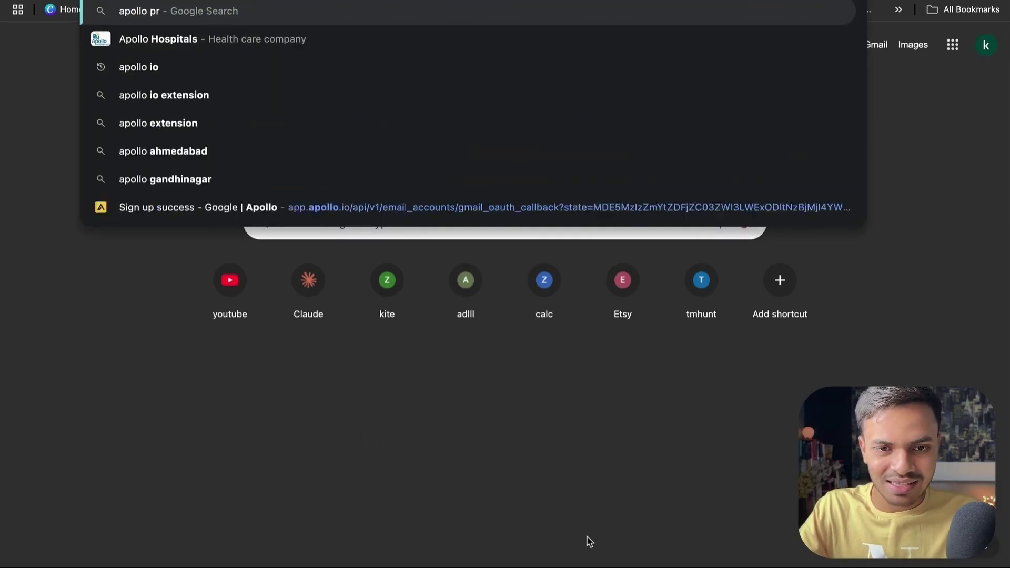
{"action": "key", "text": "Return"}
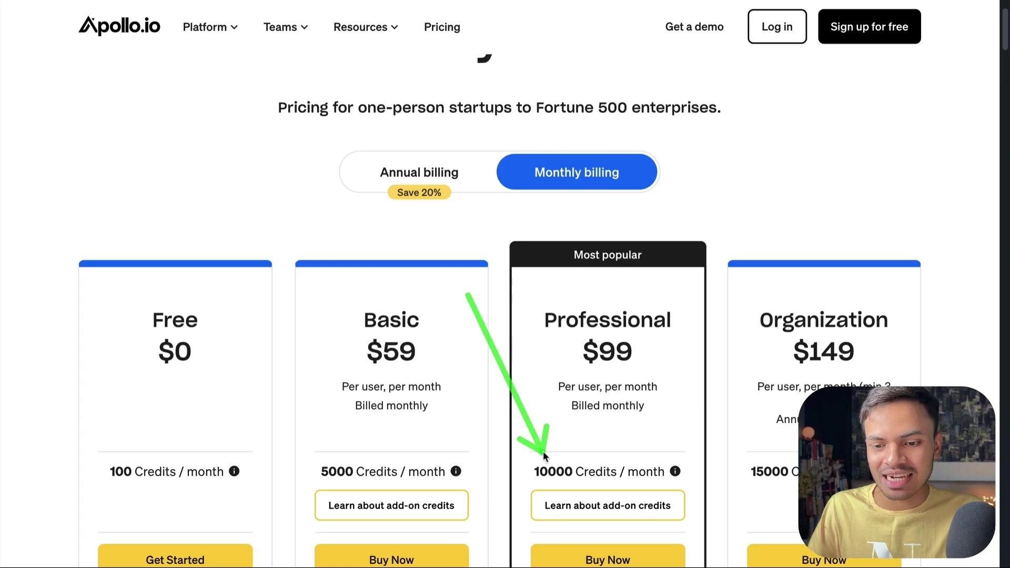
{"action": "mouse_move", "coordinate": [672, 472]}
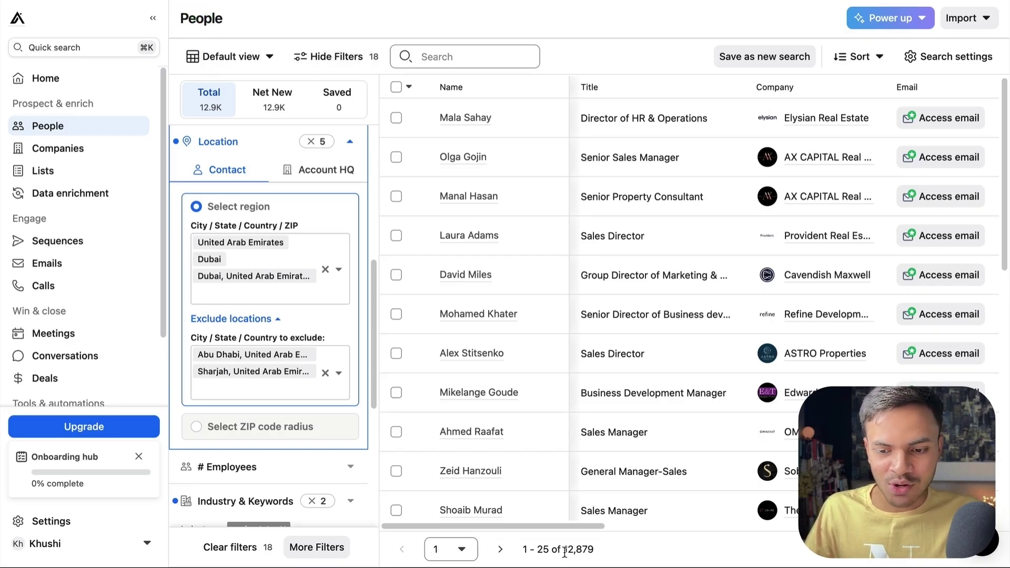
Step: Highlight the 12,879 total in the results counter
{"action": "left_click_drag", "start_coordinate": [565, 552], "coordinate": [620, 559]}
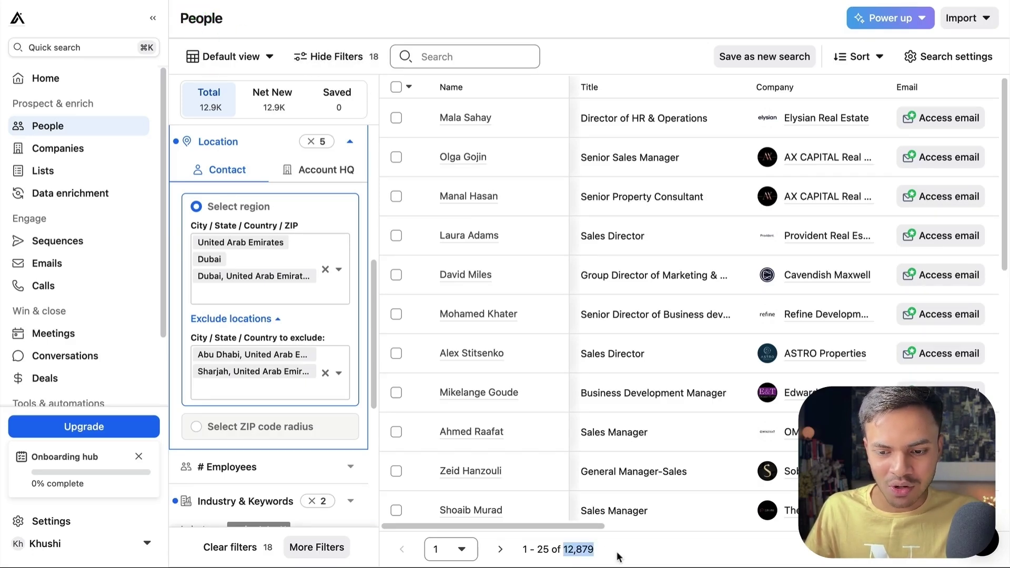
{"action": "left_click", "coordinate": [584, 554]}
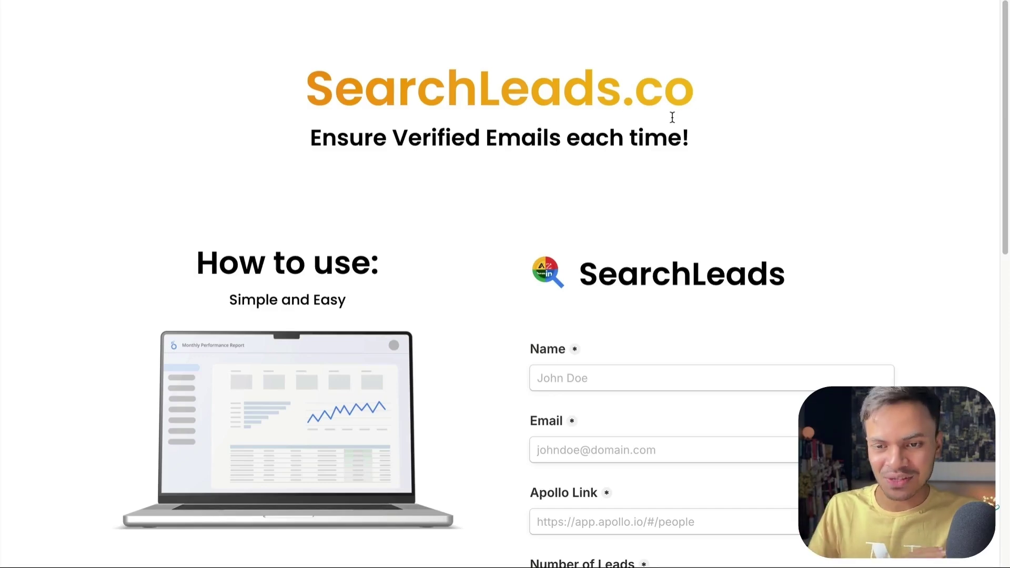
Step: Paste the Apollo search URL, autofill the name, and replace the e-mail with the user's address
{"action": "scroll", "coordinate": [498, 332], "scroll_direction": "down", "scroll_amount": 4}
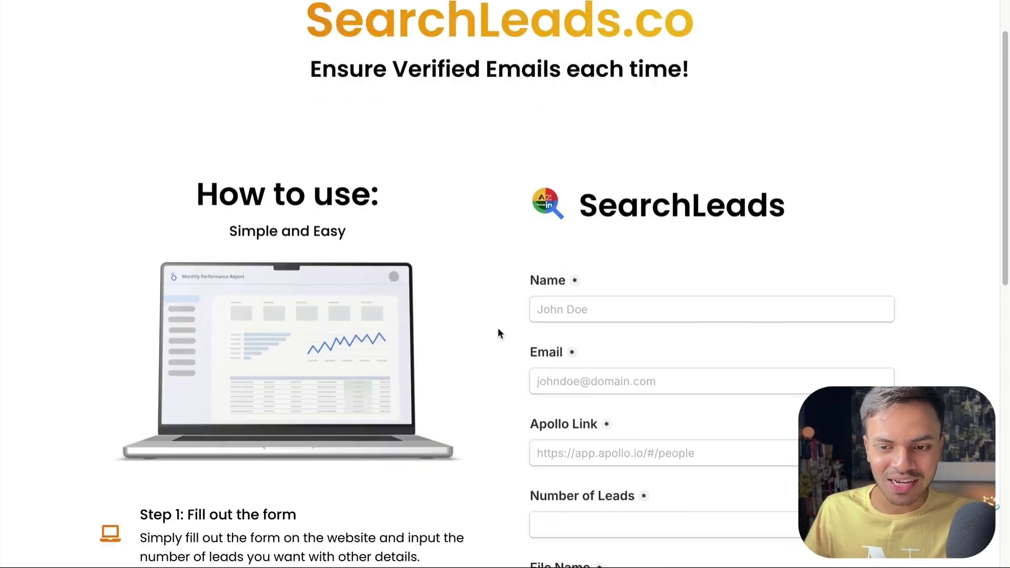
{"action": "left_click", "coordinate": [580, 356]}
{"action": "key", "text": "ctrl+v"}
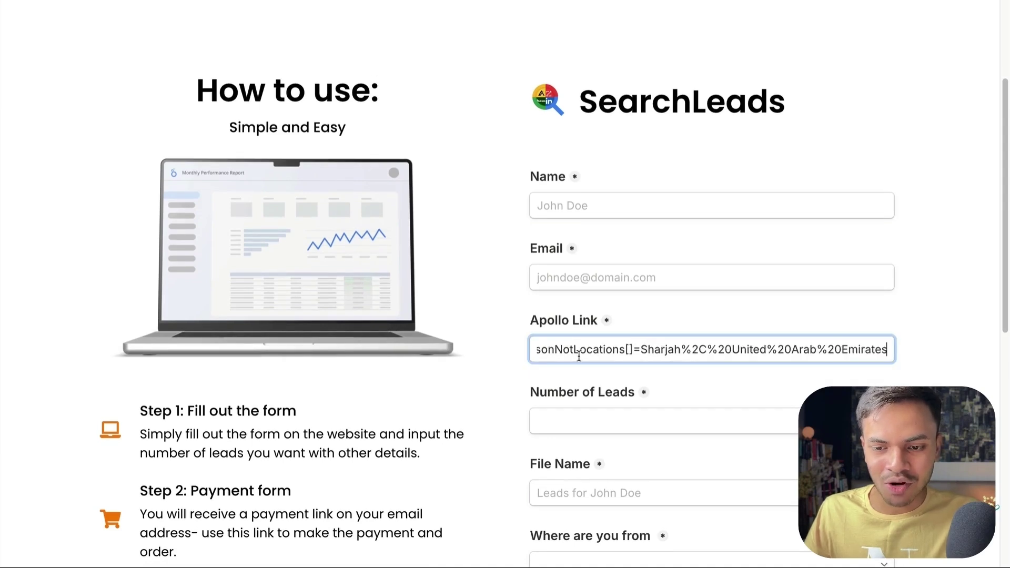
{"action": "left_click", "coordinate": [516, 393]}
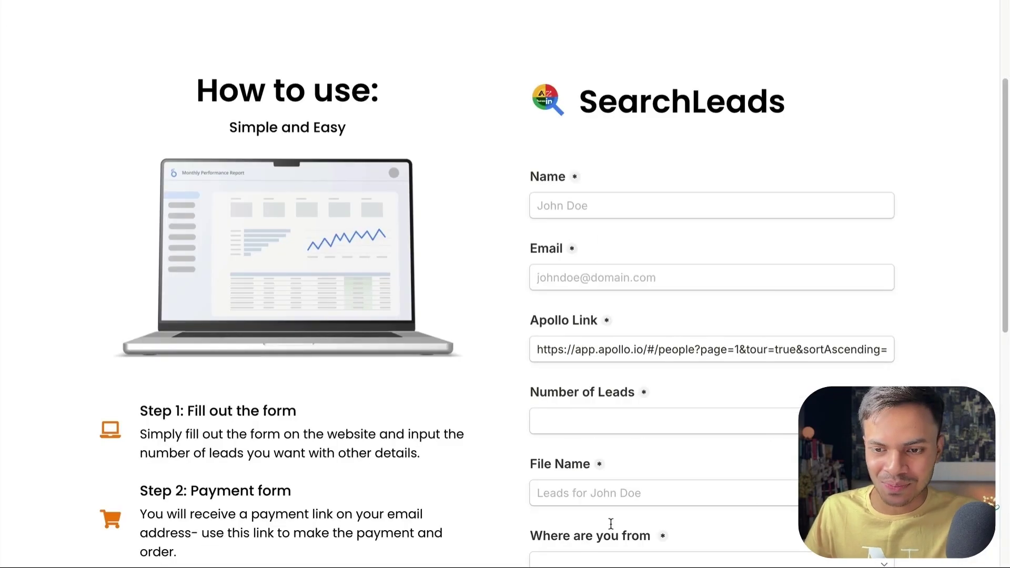
{"action": "left_click", "coordinate": [584, 207]}
{"action": "left_click", "coordinate": [626, 242]}
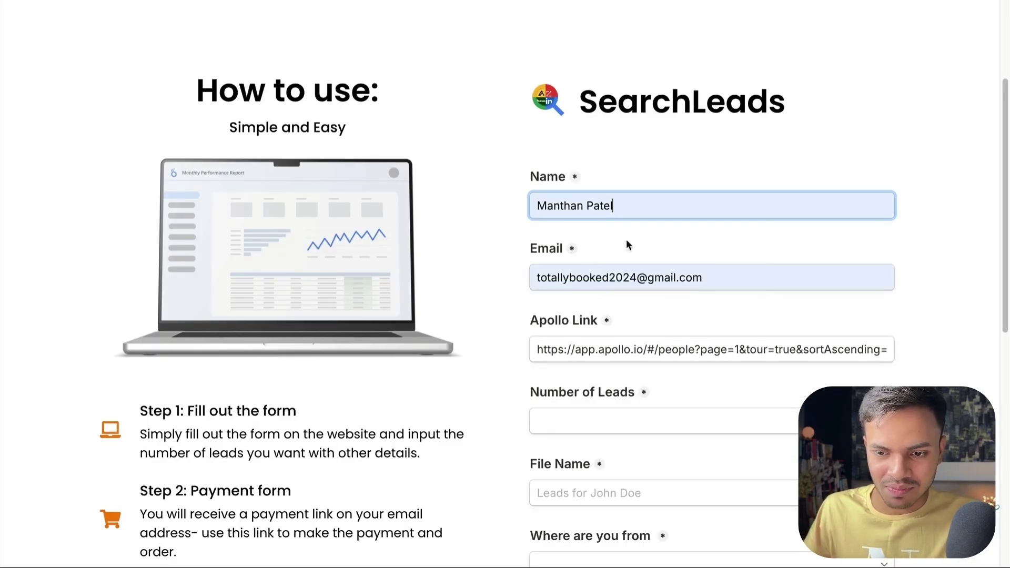
{"action": "left_click_drag", "start_coordinate": [696, 277], "coordinate": [536, 278]}
{"action": "scroll", "coordinate": [649, 307], "scroll_direction": "down", "scroll_amount": 2}
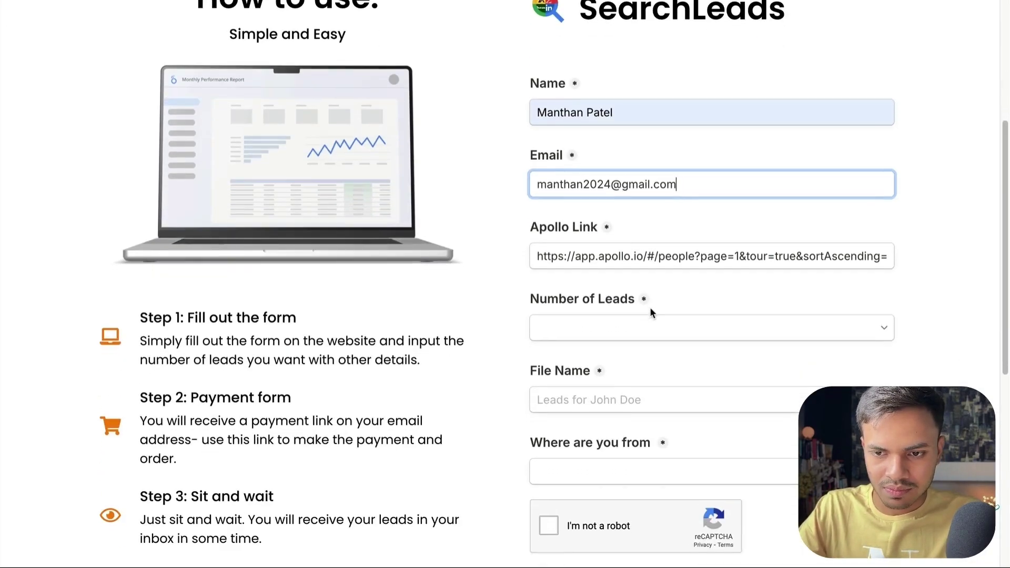
Step: Choose 13000 leads, file name 'Random' and country India
{"action": "left_click", "coordinate": [595, 332]}
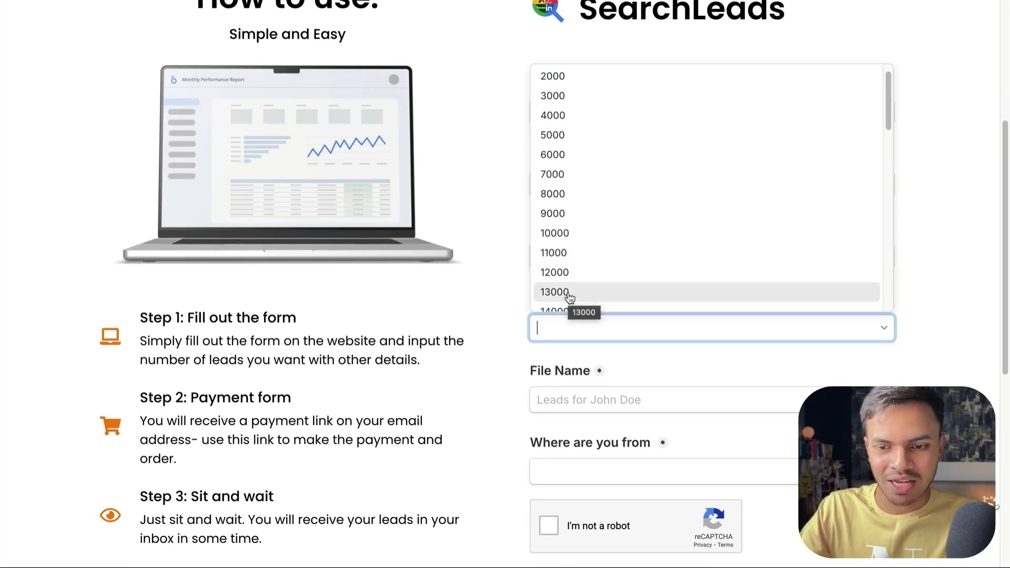
{"action": "left_click", "coordinate": [569, 297]}
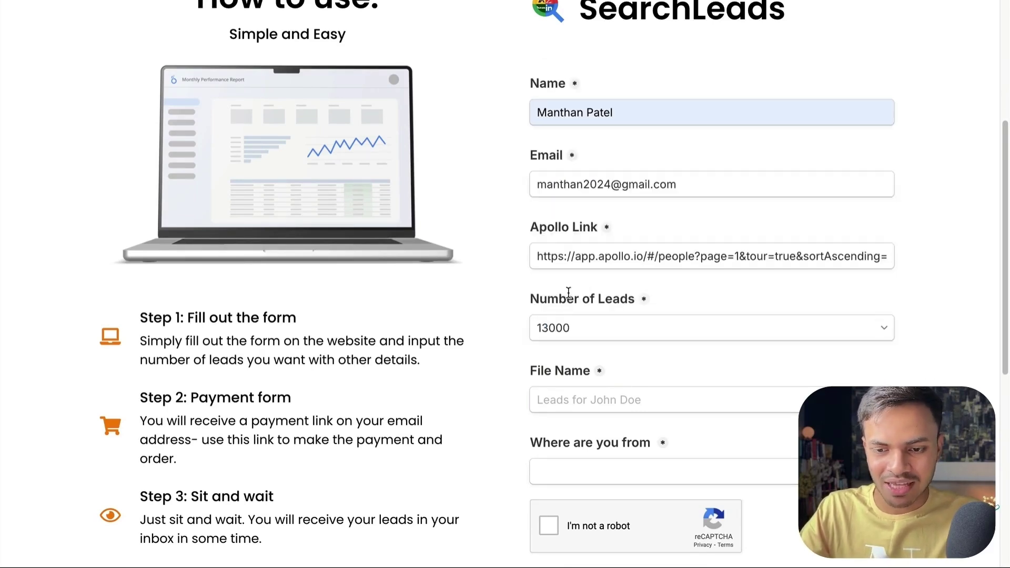
{"action": "left_click", "coordinate": [567, 384]}
{"action": "type", "text": "Random"}
{"action": "key", "text": "Tab"}
{"action": "type", "text": "India"}
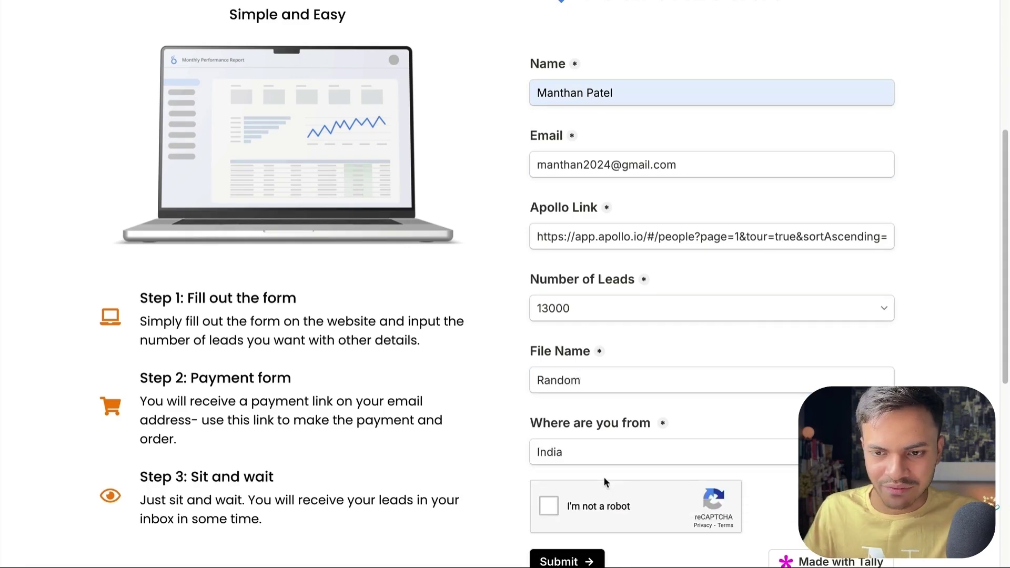
Step: Solve the bus and traffic-light reCAPTCHA challenges and submit the lead order
{"action": "scroll", "coordinate": [593, 277], "scroll_direction": "up", "scroll_amount": 2}
{"action": "scroll", "coordinate": [593, 277], "scroll_direction": "down", "scroll_amount": 2}
{"action": "left_click", "coordinate": [549, 464]}
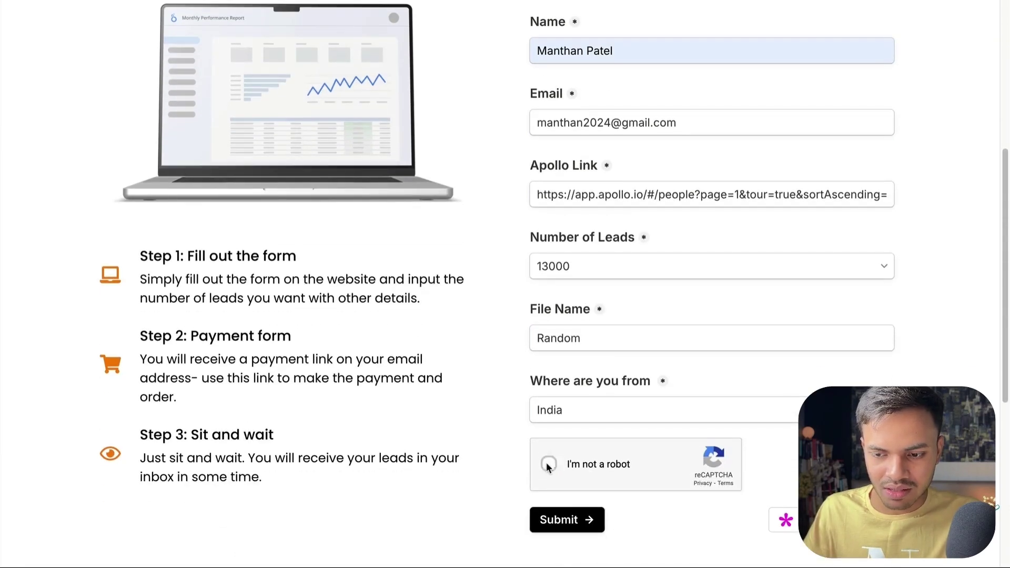
{"action": "left_click", "coordinate": [672, 322]}
{"action": "left_click", "coordinate": [741, 322]}
{"action": "left_click", "coordinate": [672, 390]}
{"action": "left_click", "coordinate": [740, 391]}
{"action": "left_click", "coordinate": [789, 519]}
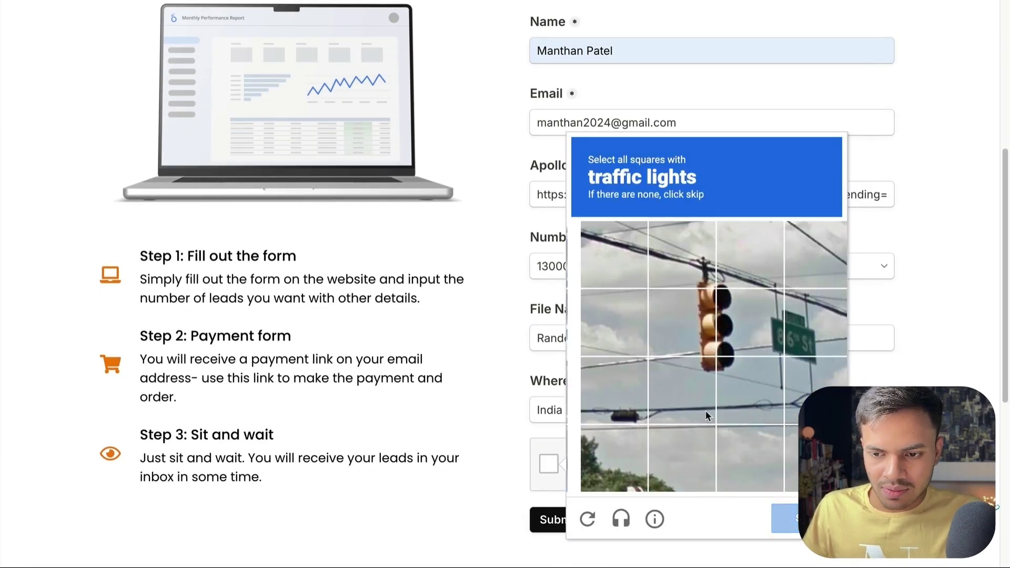
{"action": "left_click", "coordinate": [672, 322]}
{"action": "left_click", "coordinate": [741, 322]}
{"action": "left_click", "coordinate": [672, 390]}
{"action": "left_click", "coordinate": [740, 390]}
{"action": "left_click", "coordinate": [789, 519]}
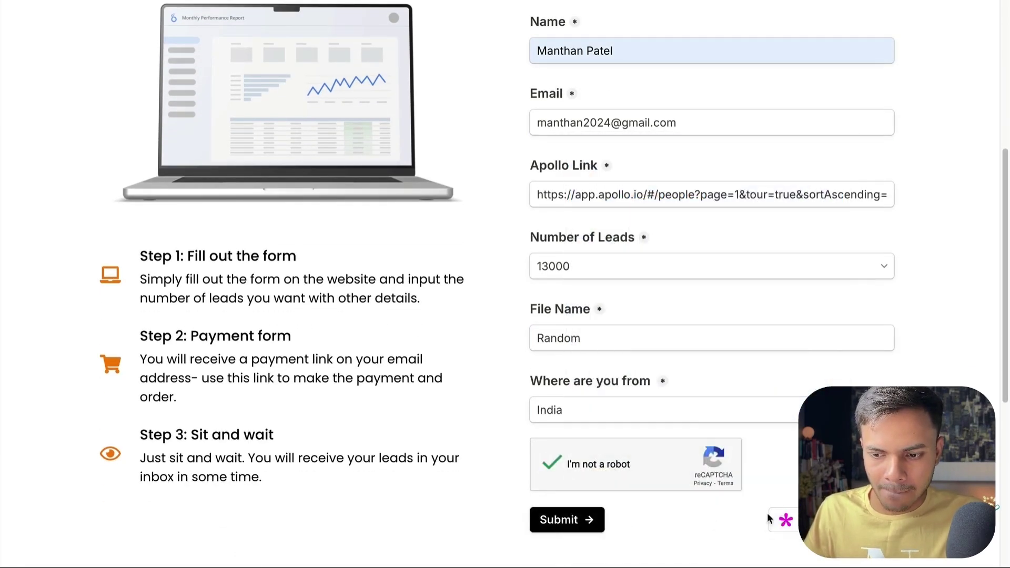
{"action": "left_click", "coordinate": [587, 521]}
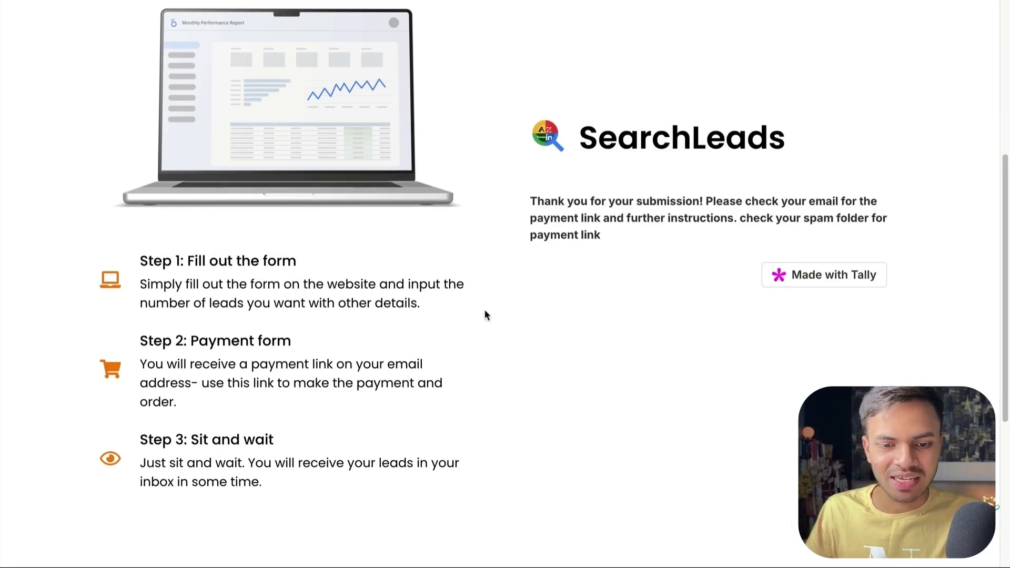
Step: Scroll the thank-you confirmation page
{"action": "scroll", "coordinate": [704, 168], "scroll_direction": "up", "scroll_amount": 2}
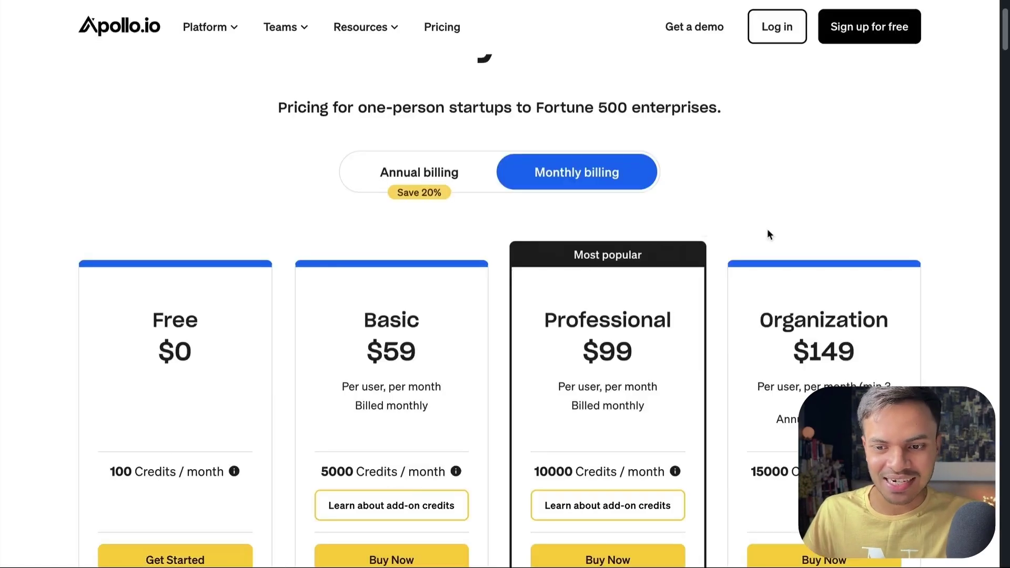
Step: Check the credits details of Apollo.io's Professional plan
{"action": "mouse_move", "coordinate": [675, 473]}
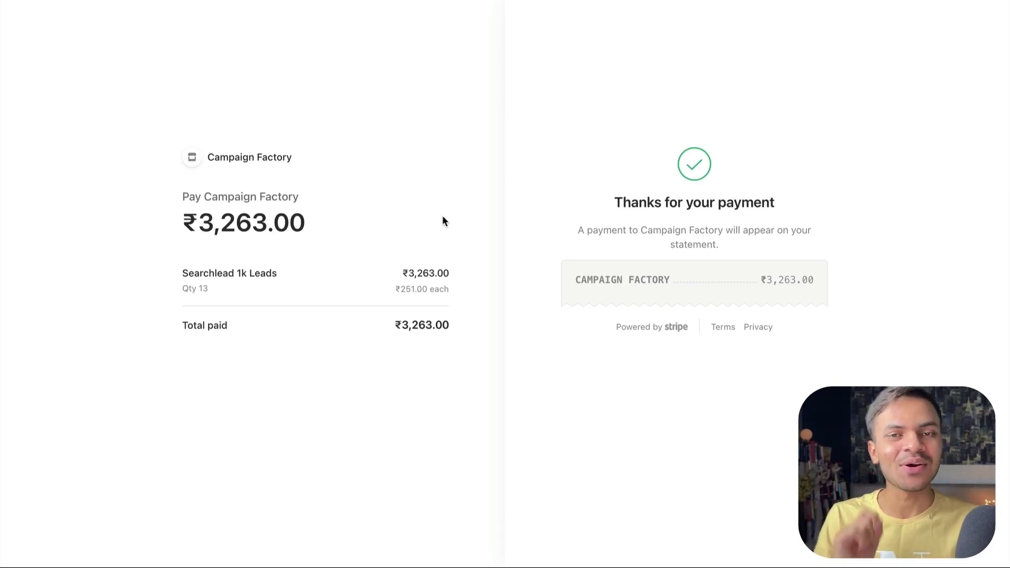
Step: Open the SearchLeads Payment Received for 13000 Leads e-mail, then its Random spreadsheet attachment
{"action": "left_click", "coordinate": [416, 2]}
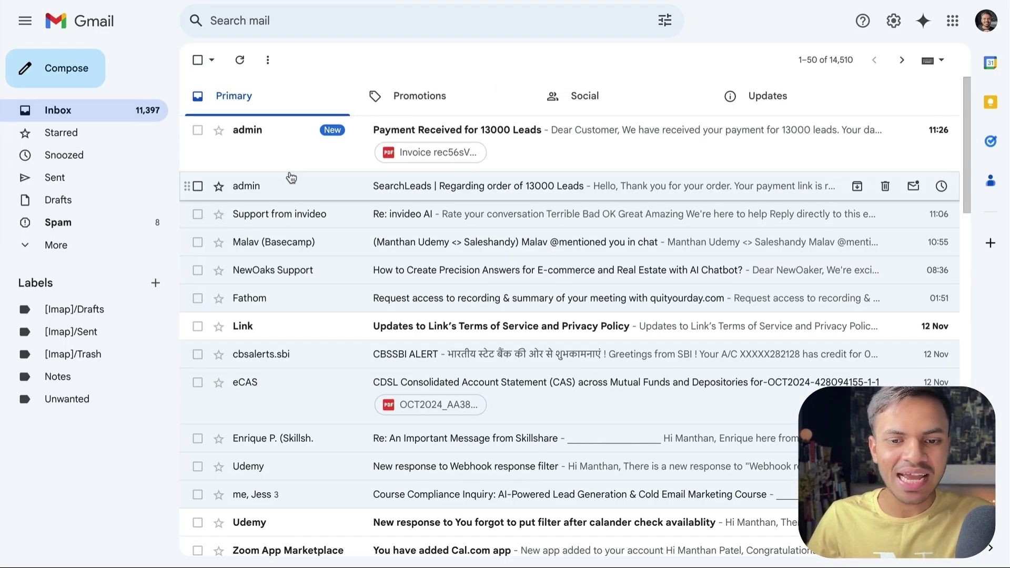
{"action": "left_click", "coordinate": [336, 163]}
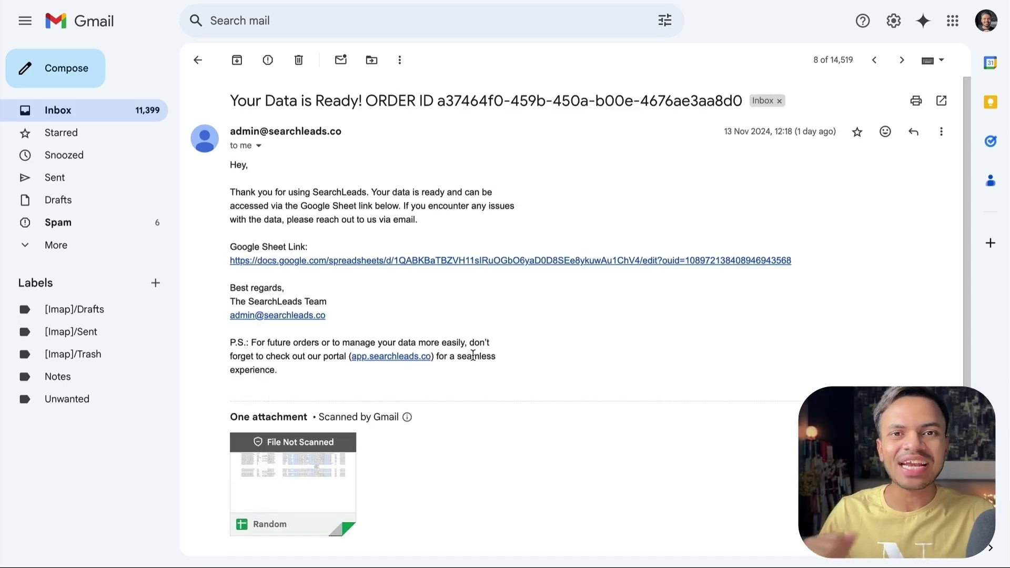
{"action": "mouse_move", "coordinate": [314, 487]}
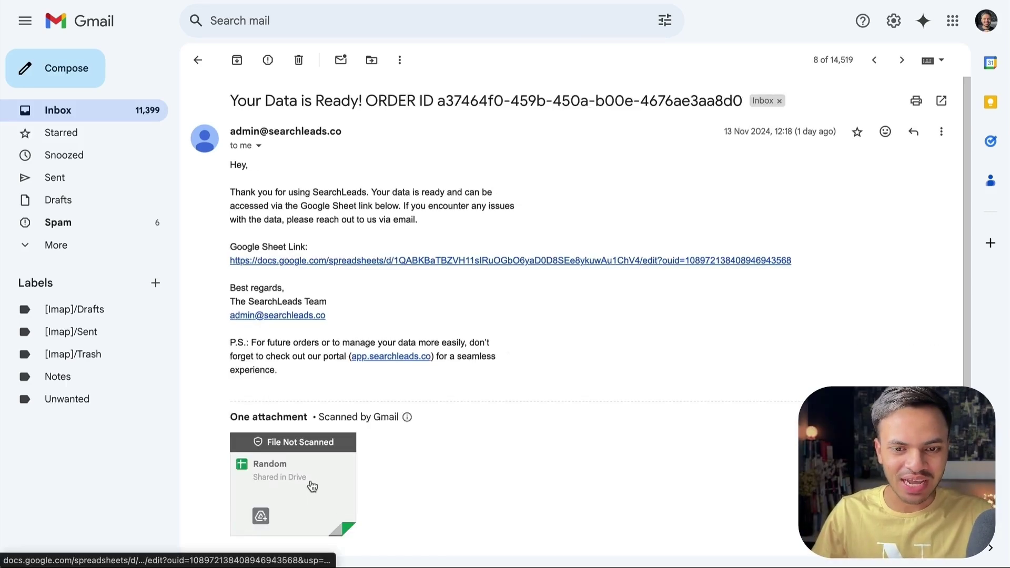
{"action": "left_click", "coordinate": [336, 471]}
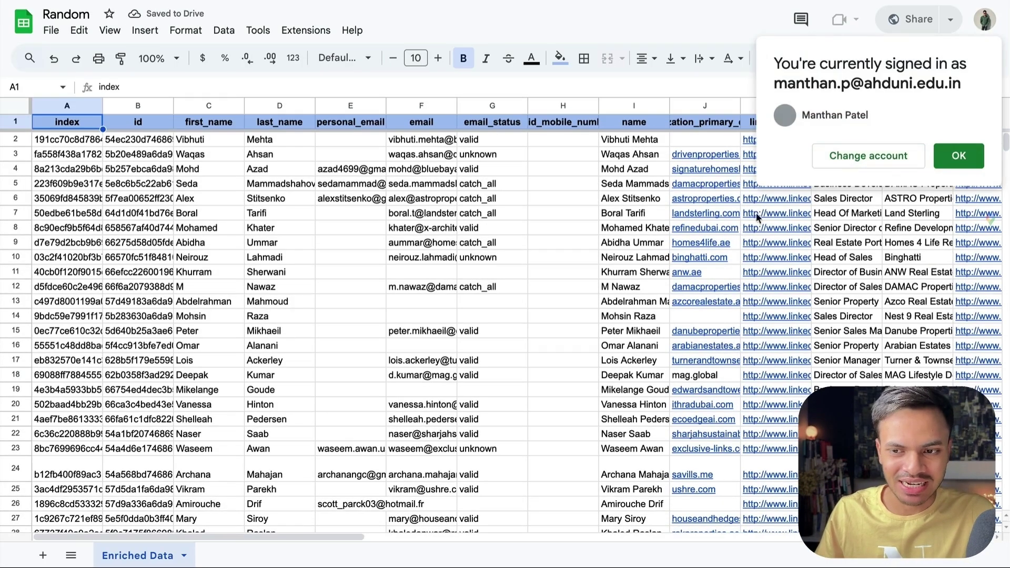
Step: Dismiss the account notice and browse the Enriched Data leads from cell C2
{"action": "left_click", "coordinate": [958, 156]}
{"action": "left_click", "coordinate": [209, 140]}
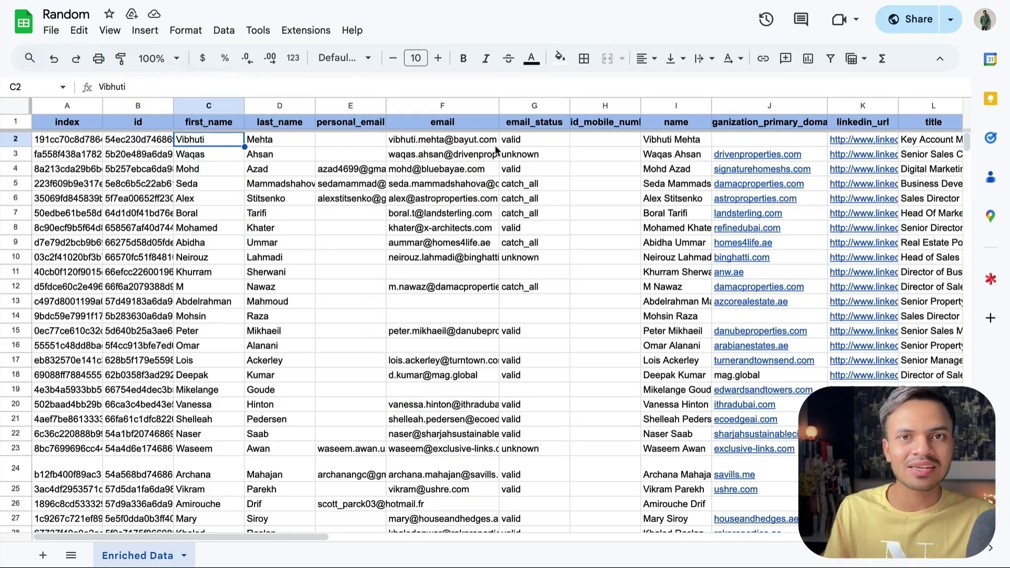
{"action": "scroll", "coordinate": [565, 159], "scroll_direction": "right", "scroll_amount": 3}
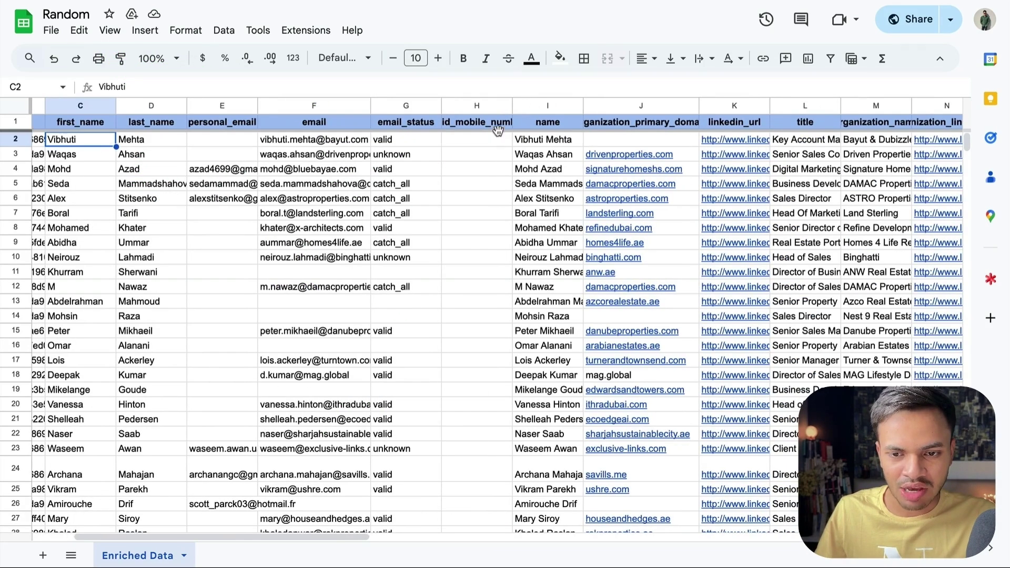
{"action": "scroll", "coordinate": [472, 292], "scroll_direction": "down", "scroll_amount": 5}
{"action": "scroll", "coordinate": [472, 292], "scroll_direction": "down", "scroll_amount": 20}
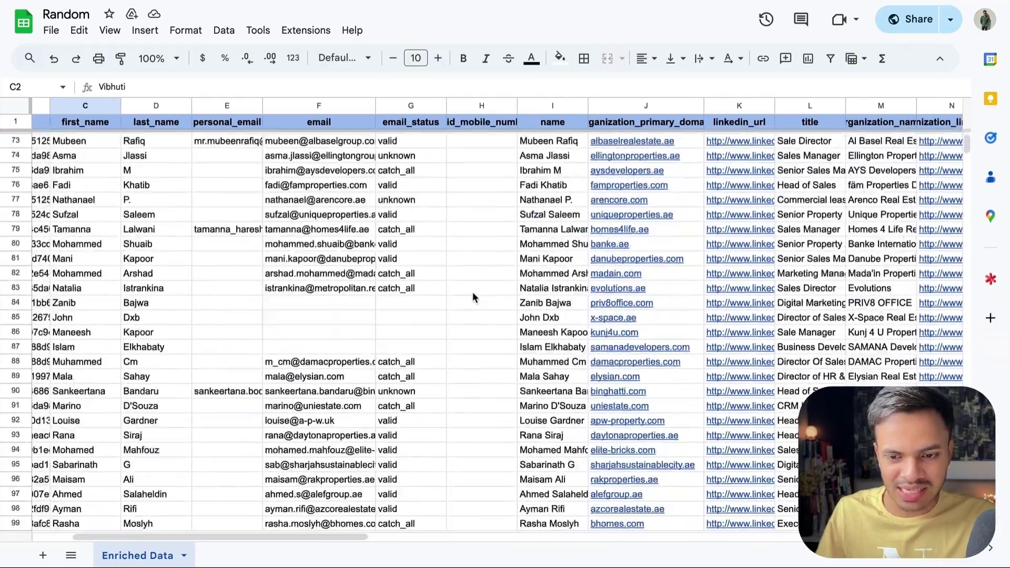
{"action": "scroll", "coordinate": [472, 292], "scroll_direction": "down", "scroll_amount": 6}
{"action": "scroll", "coordinate": [472, 292], "scroll_direction": "up", "scroll_amount": 20}
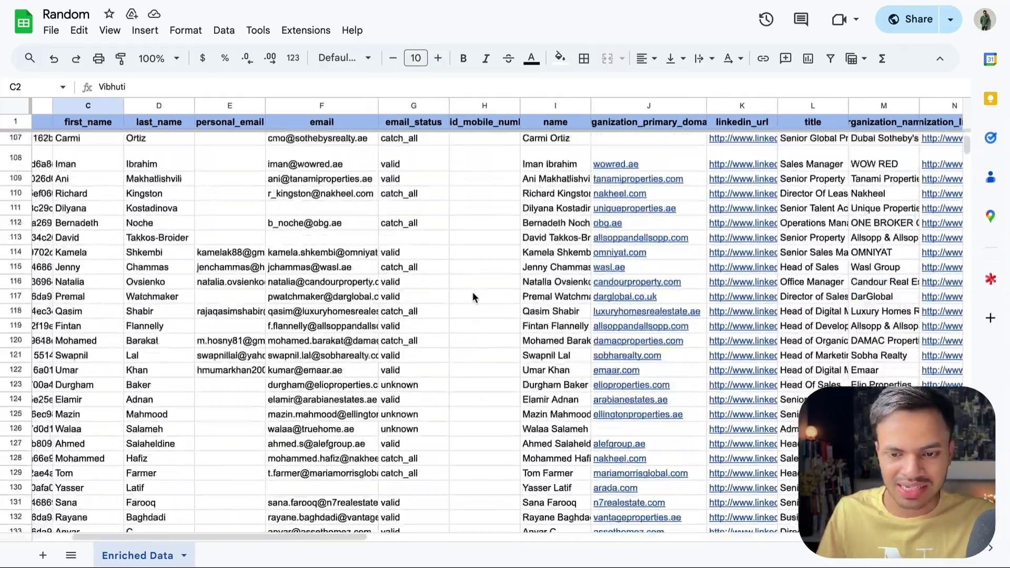
{"action": "scroll", "coordinate": [472, 292], "scroll_direction": "up", "scroll_amount": 20}
{"action": "scroll", "coordinate": [575, 154], "scroll_direction": "right", "scroll_amount": 4}
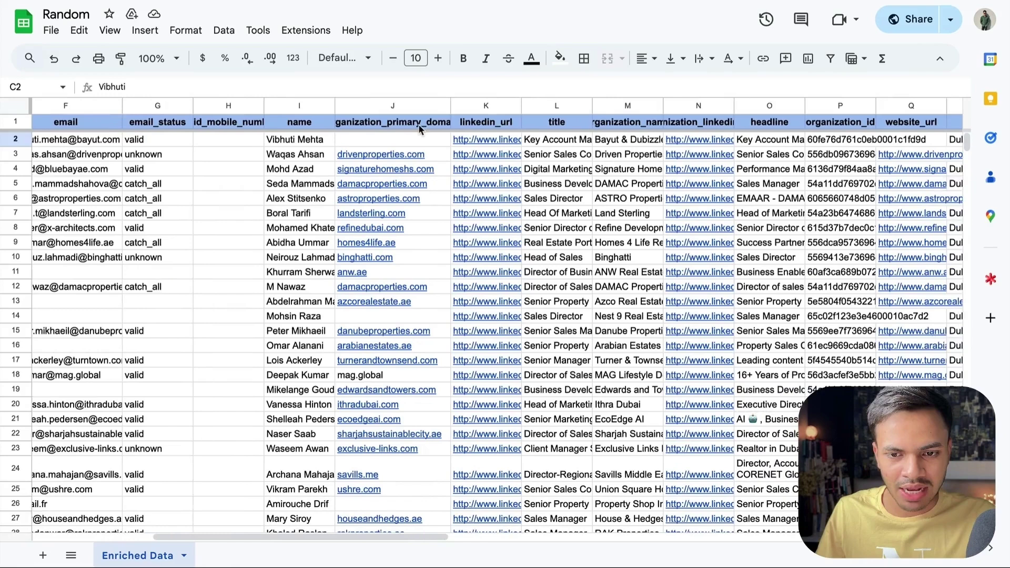
{"action": "scroll", "coordinate": [420, 128], "scroll_direction": "right", "scroll_amount": 1}
Step: Inspect the LinkedIn URL in K2 and the full headline in O6 across the remaining columns
{"action": "left_click", "coordinate": [476, 139]}
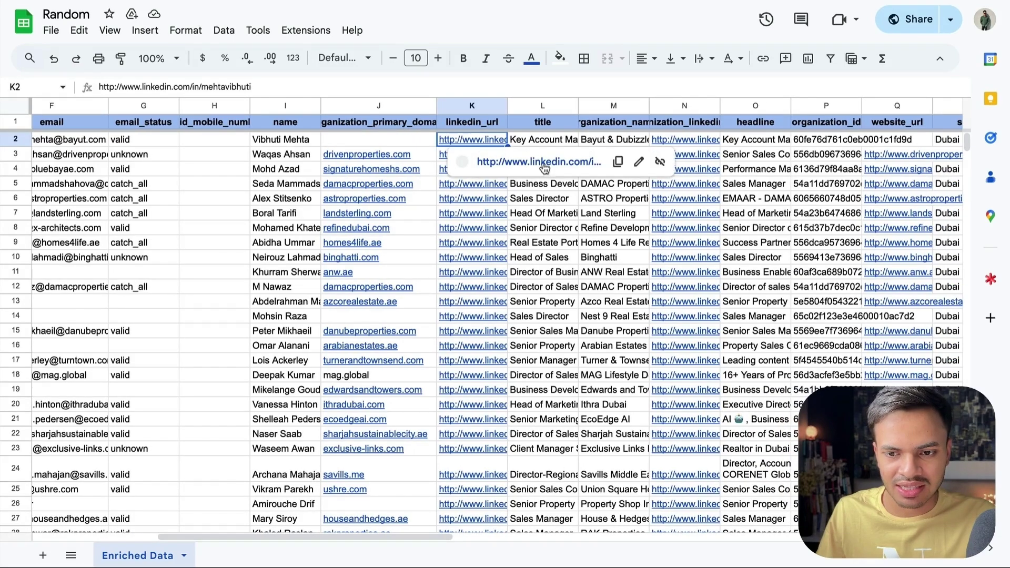
{"action": "left_click", "coordinate": [724, 205]}
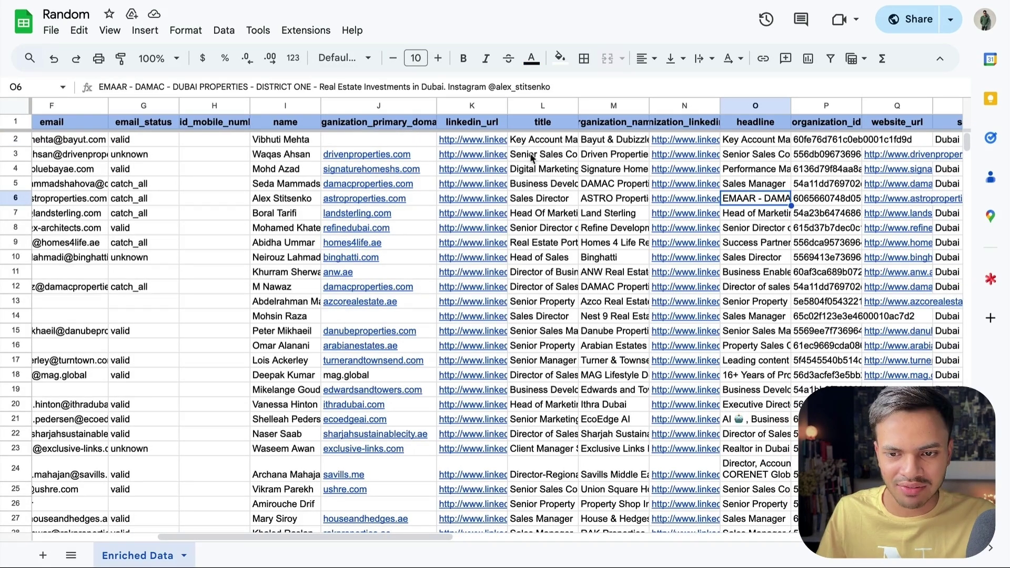
{"action": "scroll", "coordinate": [531, 158], "scroll_direction": "right", "scroll_amount": 3}
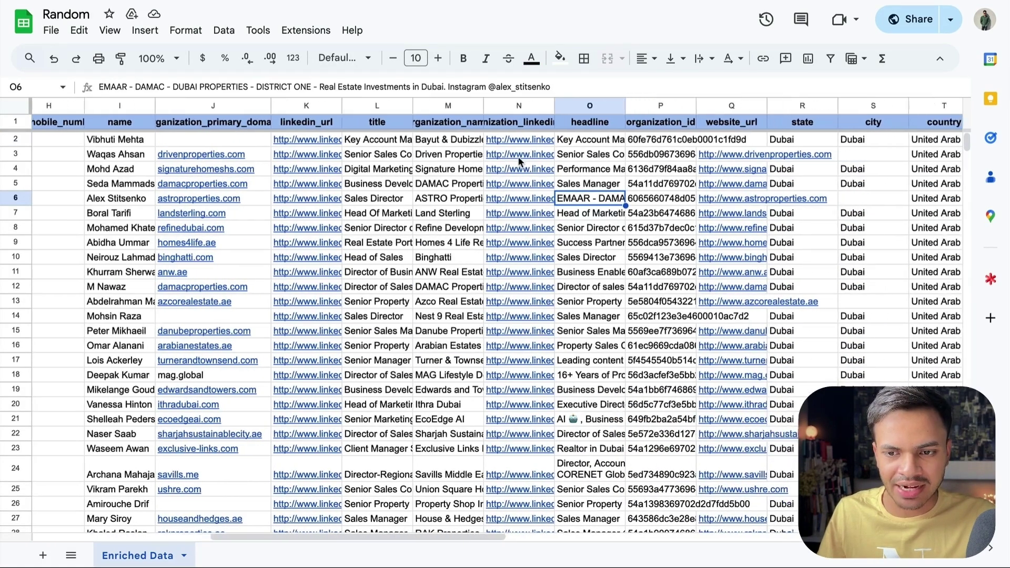
{"action": "scroll", "coordinate": [518, 160], "scroll_direction": "right", "scroll_amount": 5}
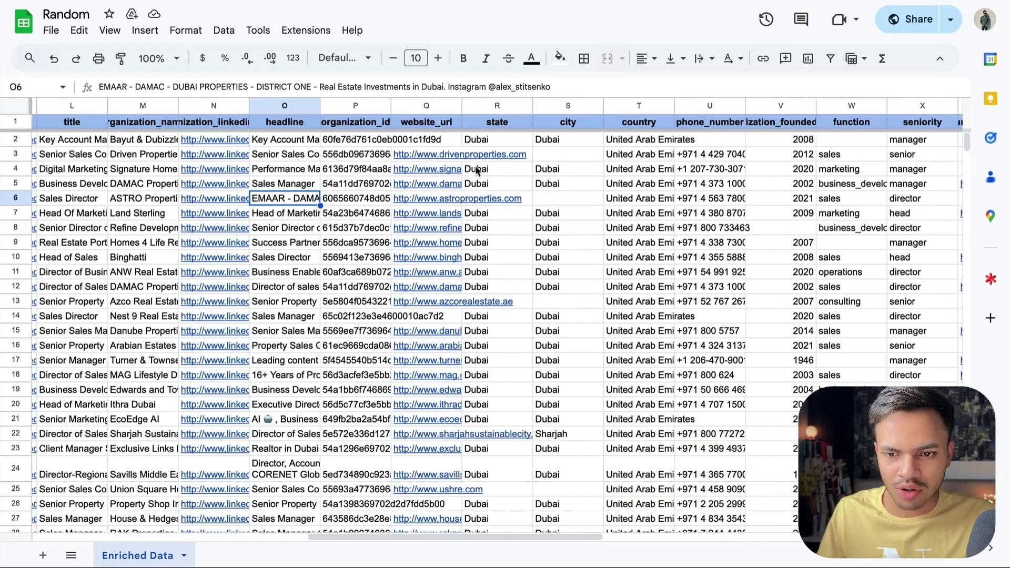
{"action": "scroll", "coordinate": [476, 169], "scroll_direction": "right", "scroll_amount": 10}
{"action": "scroll", "coordinate": [365, 189], "scroll_direction": "left", "scroll_amount": 7}
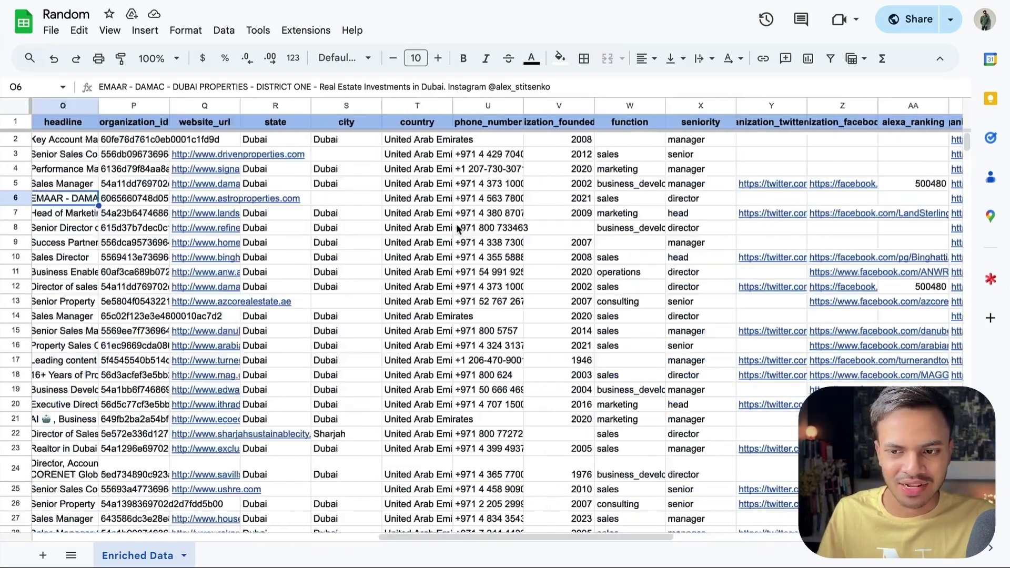
{"action": "scroll", "coordinate": [458, 229], "scroll_direction": "left", "scroll_amount": 8}
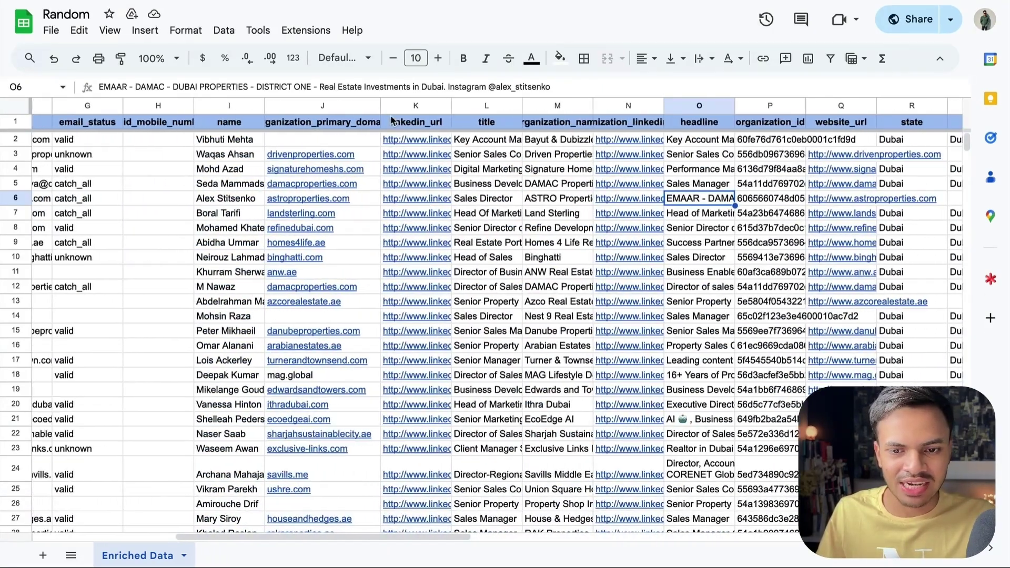
Step: Fill the linkedin_url and email header cells yellow
{"action": "left_click", "coordinate": [391, 117]}
{"action": "scroll", "coordinate": [473, 263], "scroll_direction": "left", "scroll_amount": 4}
{"action": "left_click", "coordinate": [560, 58]}
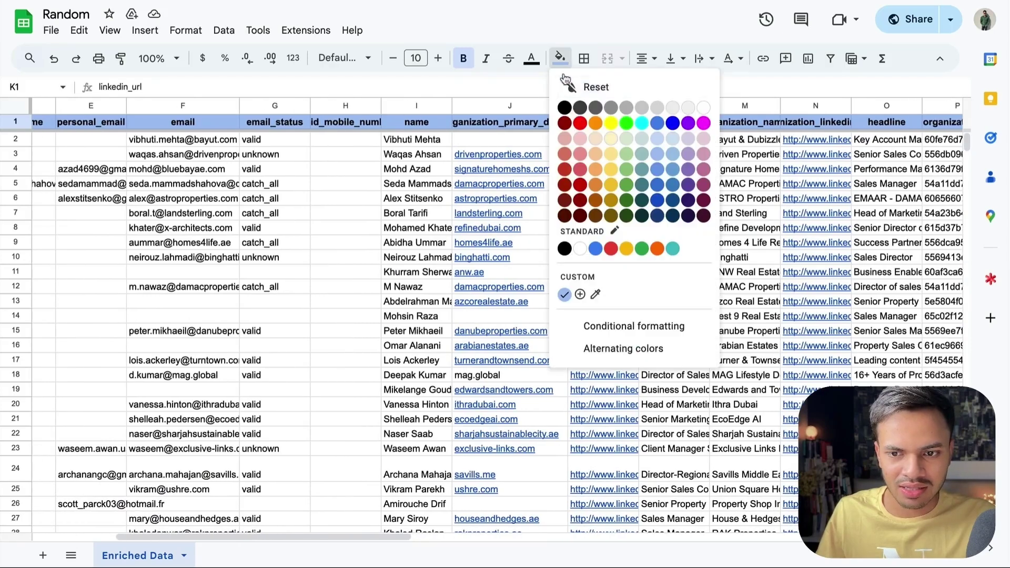
{"action": "left_click", "coordinate": [610, 123]}
{"action": "scroll", "coordinate": [368, 190], "scroll_direction": "left", "scroll_amount": 5}
{"action": "left_click", "coordinate": [429, 122]}
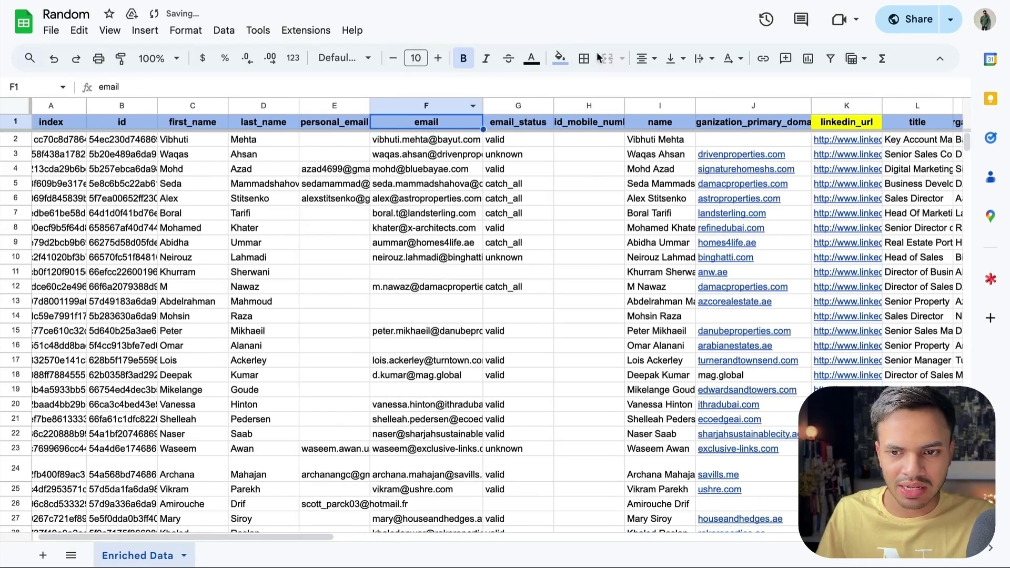
{"action": "left_click", "coordinate": [559, 58]}
{"action": "left_click", "coordinate": [611, 123]}
Step: Create a filter on the header row and select the emails in F2:F98
{"action": "scroll", "coordinate": [353, 139], "scroll_direction": "left", "scroll_amount": 1}
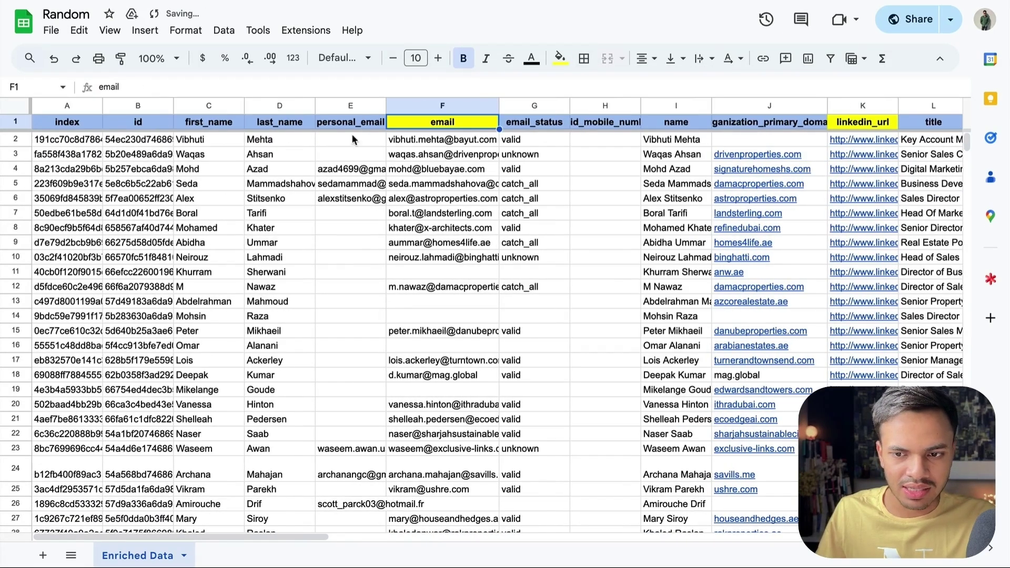
{"action": "right_click", "coordinate": [479, 127]}
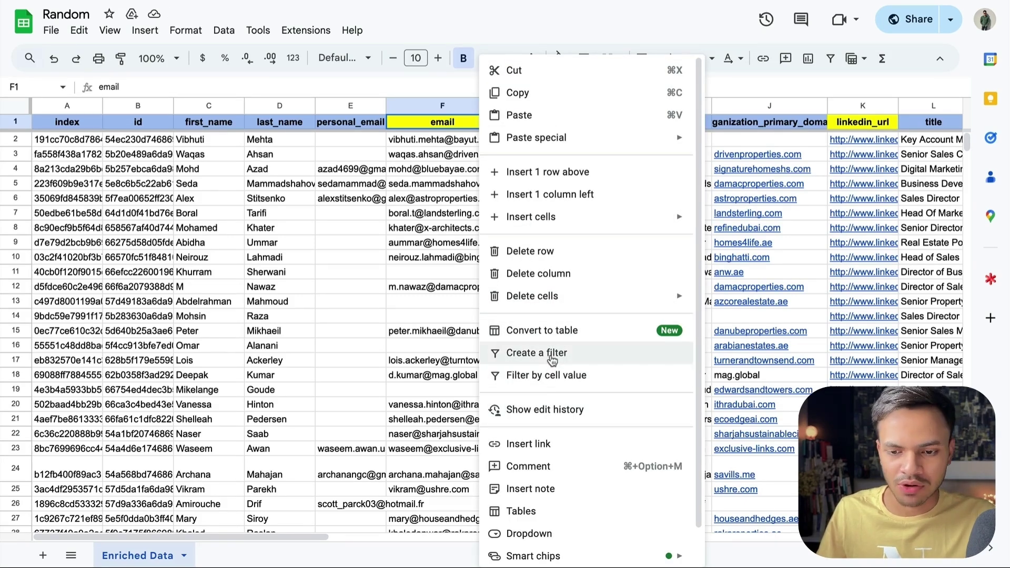
{"action": "left_click", "coordinate": [552, 360]}
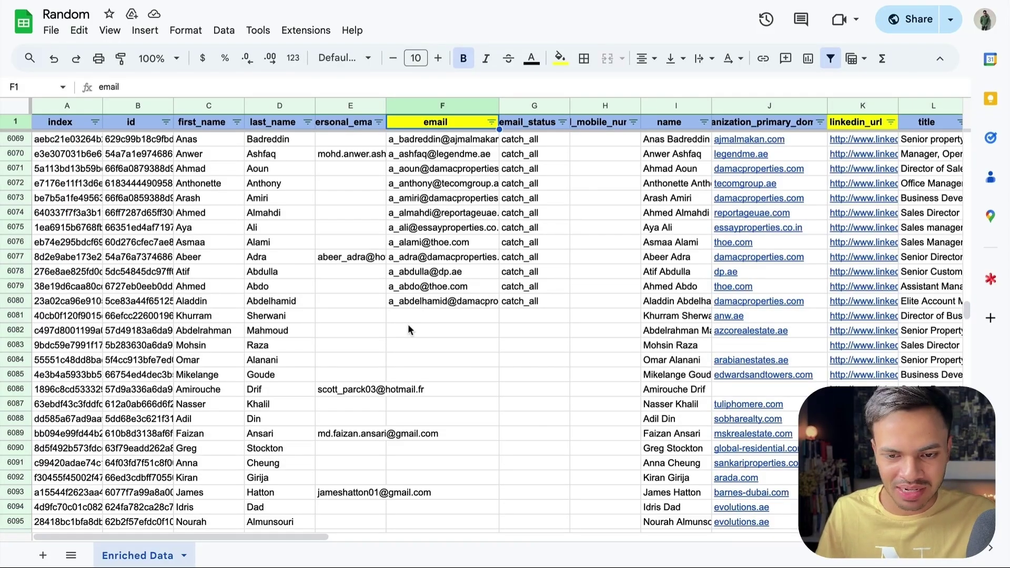
{"action": "scroll", "coordinate": [408, 324], "scroll_direction": "up", "scroll_amount": 20}
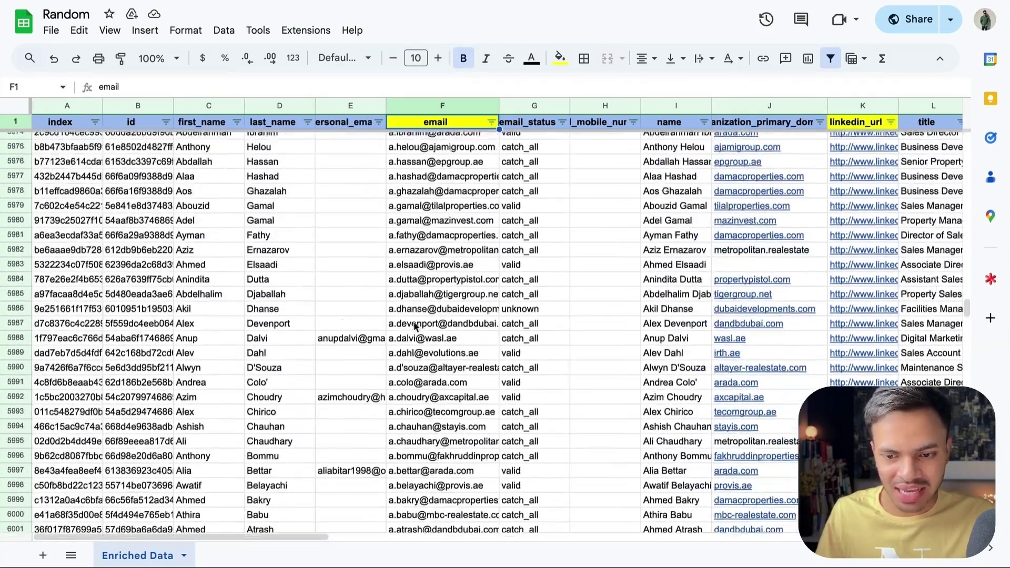
{"action": "scroll", "coordinate": [415, 326], "scroll_direction": "up", "scroll_amount": 20}
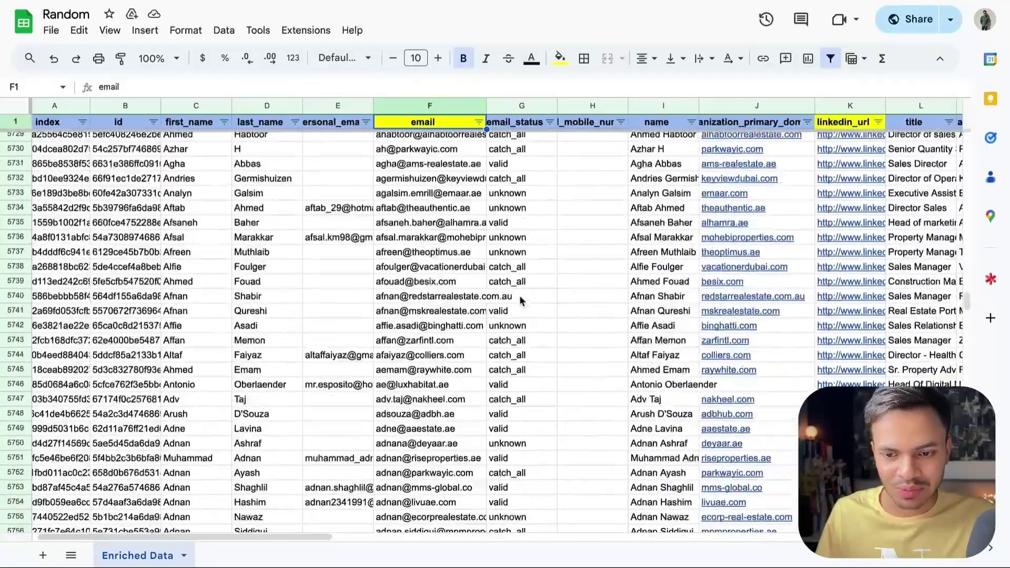
{"action": "scroll", "coordinate": [520, 299], "scroll_direction": "up", "scroll_amount": 10}
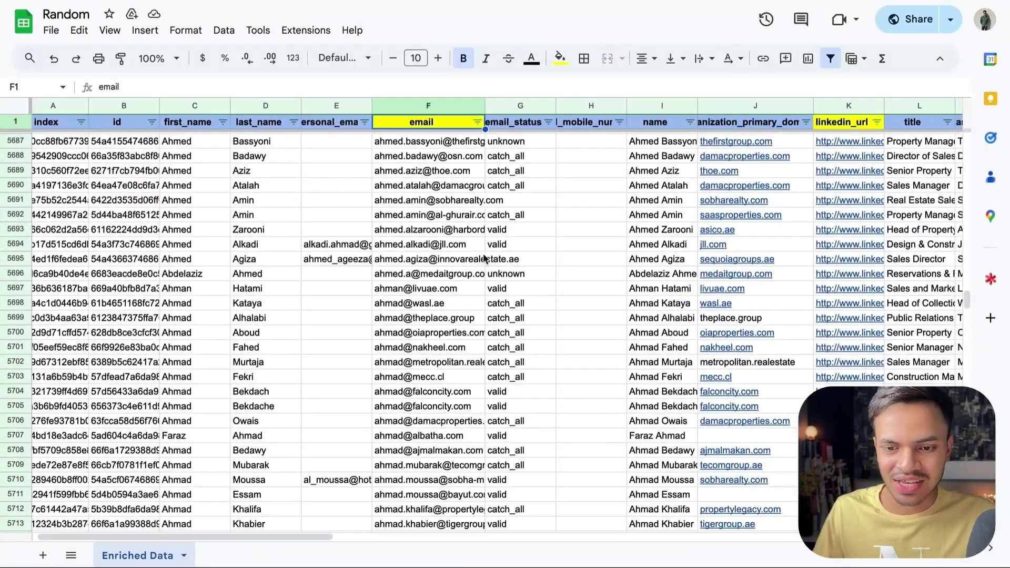
{"action": "scroll", "coordinate": [529, 248], "scroll_direction": "up", "scroll_amount": 20}
{"action": "scroll", "coordinate": [529, 248], "scroll_direction": "up", "scroll_amount": 20}
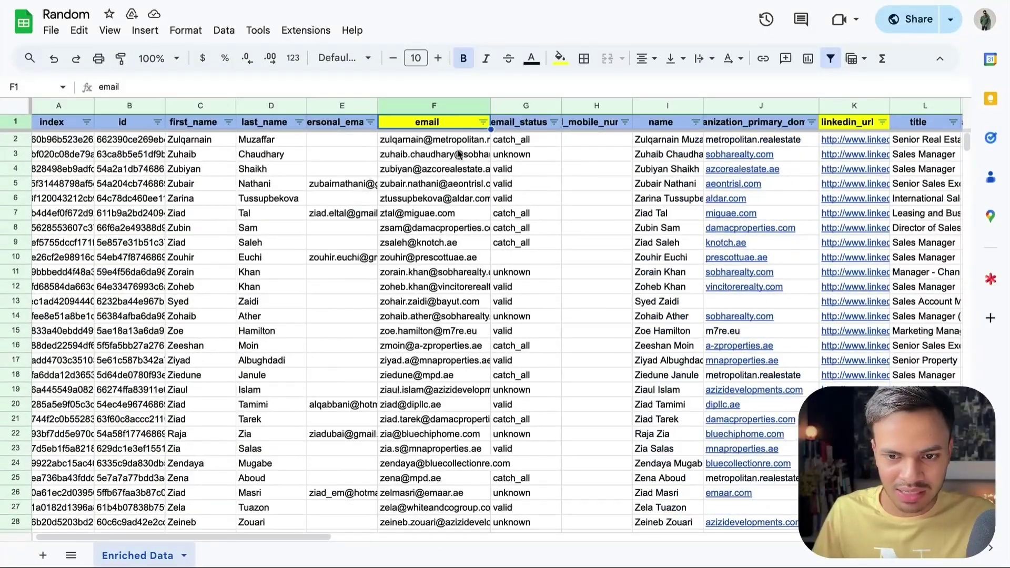
{"action": "left_click", "coordinate": [456, 151]}
{"action": "scroll", "coordinate": [388, 402], "scroll_direction": "down", "scroll_amount": 20}
{"action": "left_click", "coordinate": [388, 402], "text": "shift"}
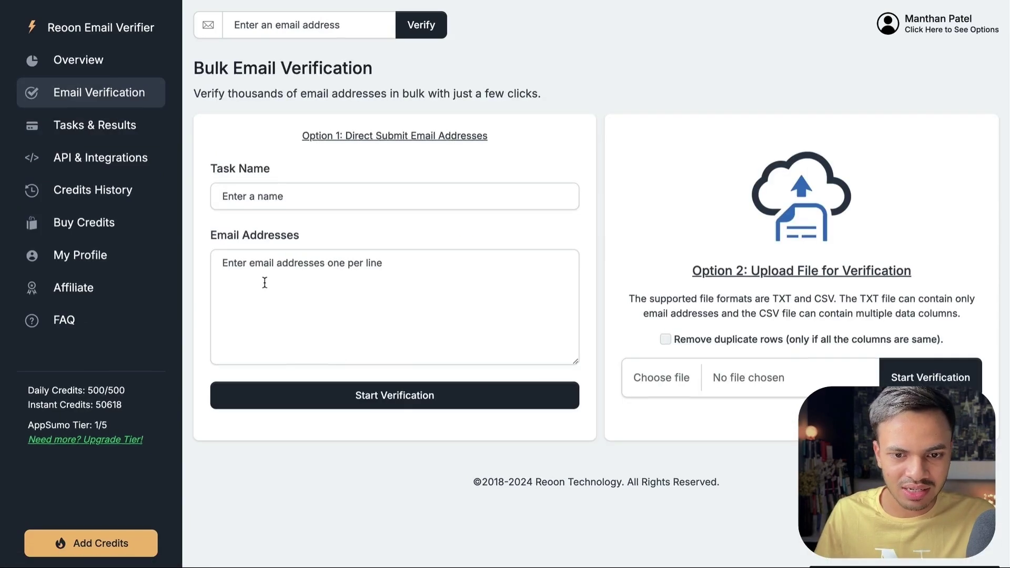
Step: Start a Reoon bulk task named 'Random yt test' with the pasted emails and view its details
{"action": "left_click", "coordinate": [282, 205]}
{"action": "type", "text": "R"}
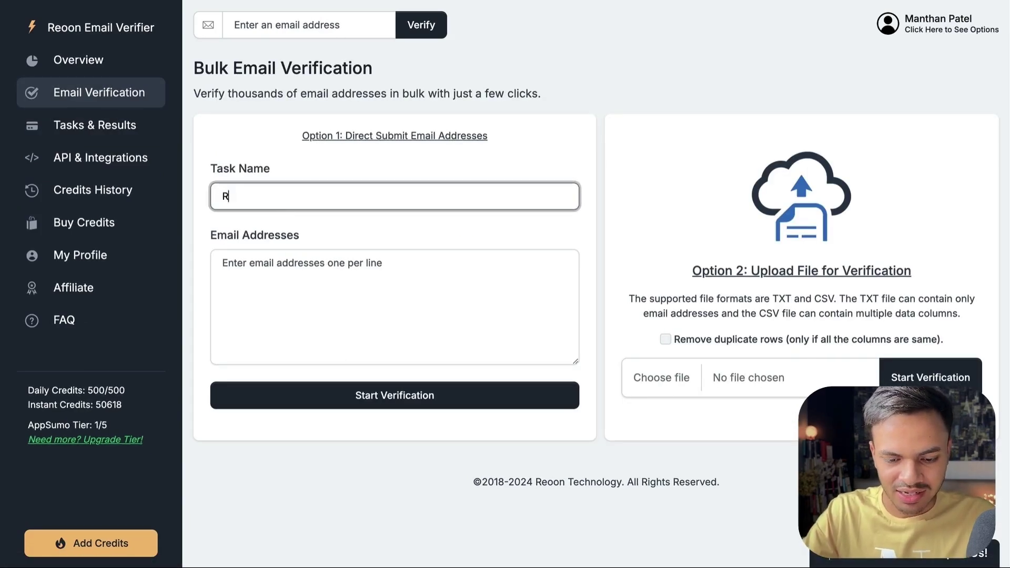
{"action": "type", "text": "andom yt test"}
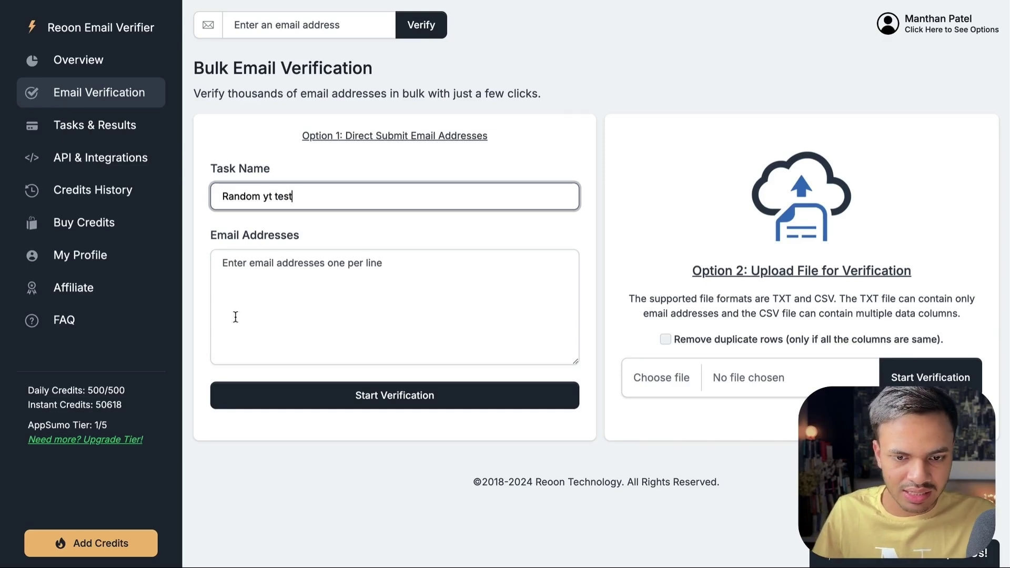
{"action": "left_click", "coordinate": [235, 317]}
{"action": "key", "text": "ctrl+v"}
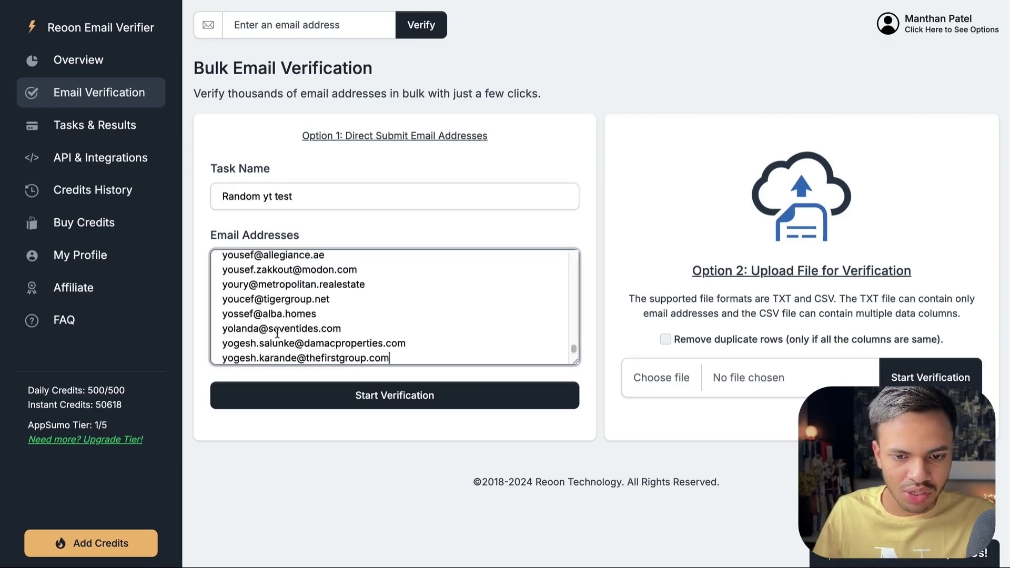
{"action": "left_click", "coordinate": [323, 409]}
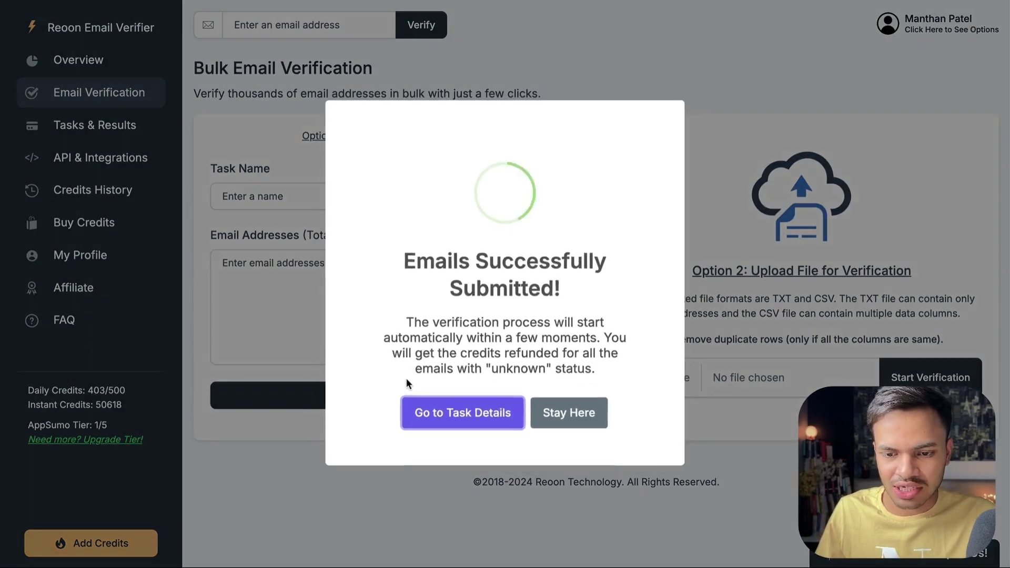
{"action": "left_click", "coordinate": [475, 419]}
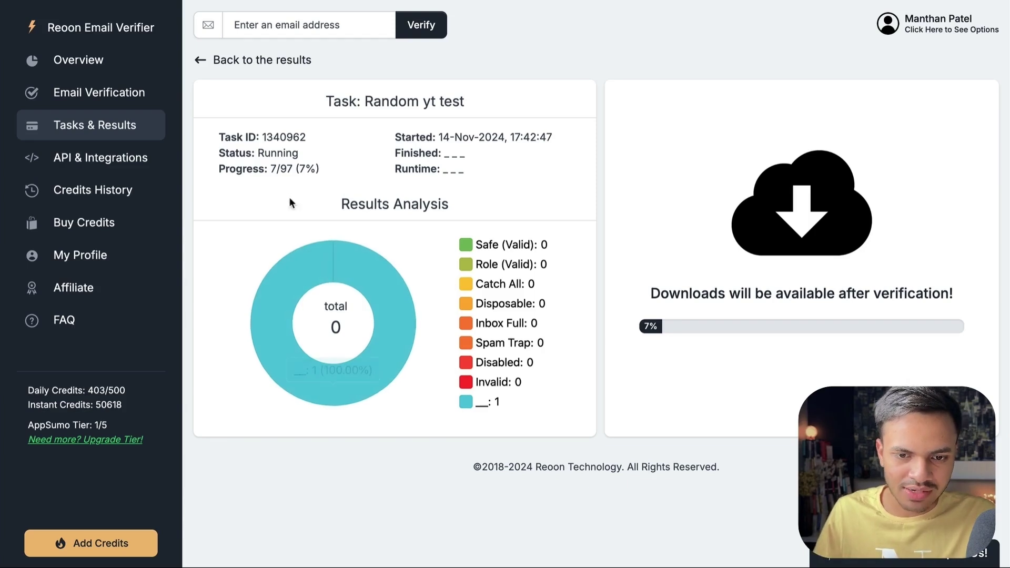
Step: Review the finished results: 34 safe, 33 catch-all, 3 invalid, 27 unknown of 97
{"action": "left_click_drag", "start_coordinate": [293, 169], "coordinate": [267, 169]}
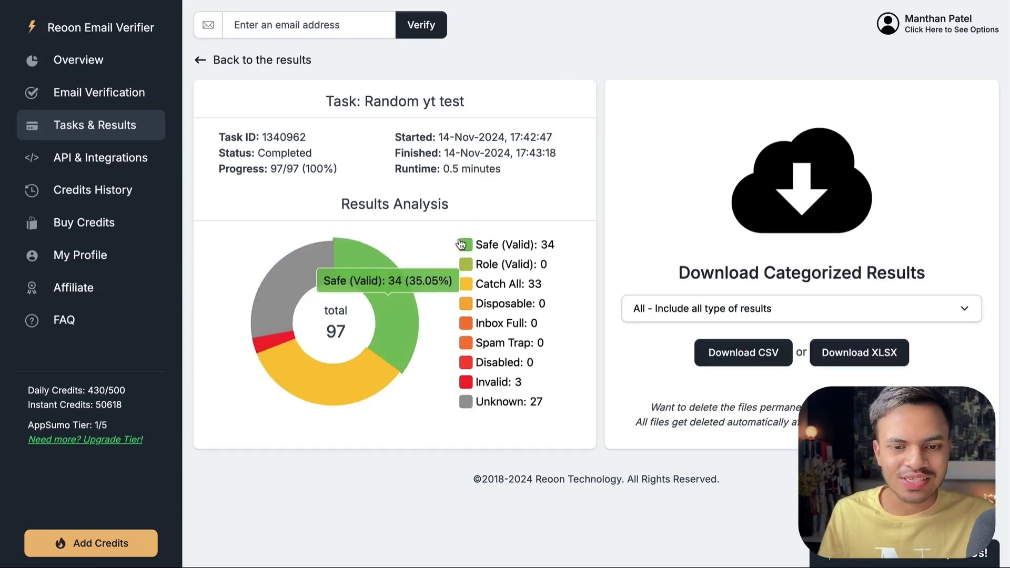
{"action": "mouse_move", "coordinate": [541, 254]}
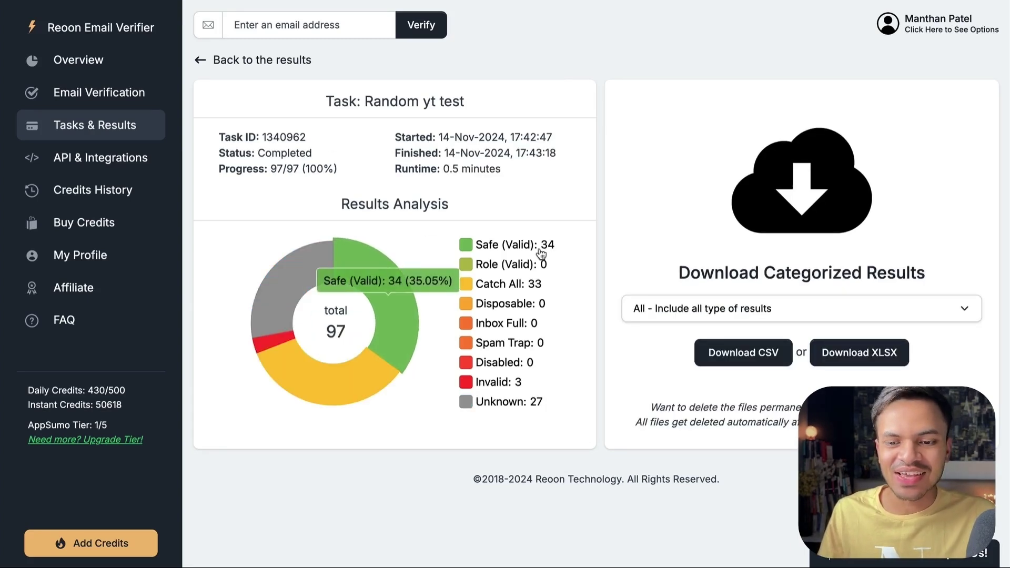
{"action": "mouse_move", "coordinate": [574, 263]}
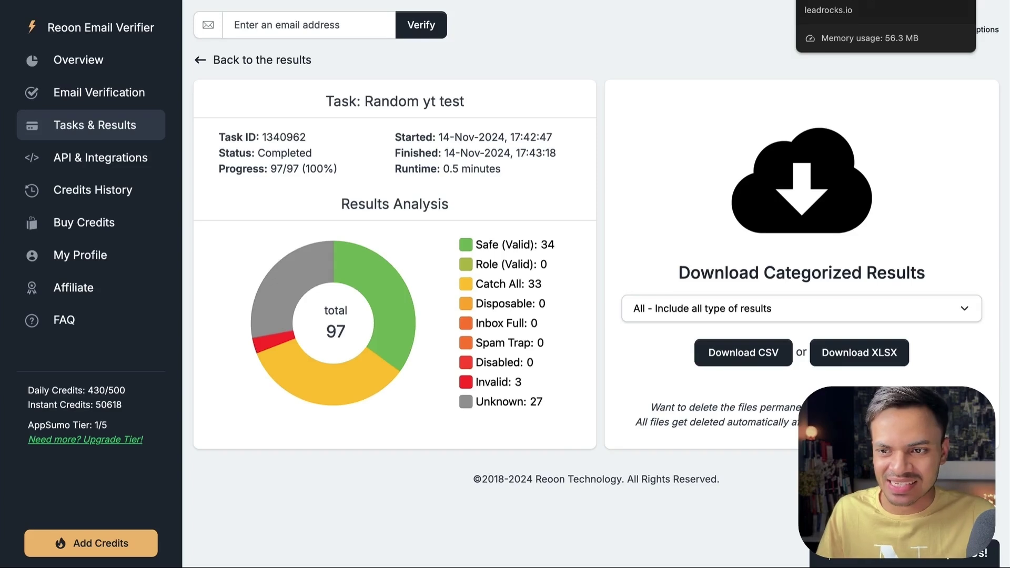
Step: Go to LeadRocks and bring up its Email verifier list history
{"action": "left_click", "coordinate": [836, 0]}
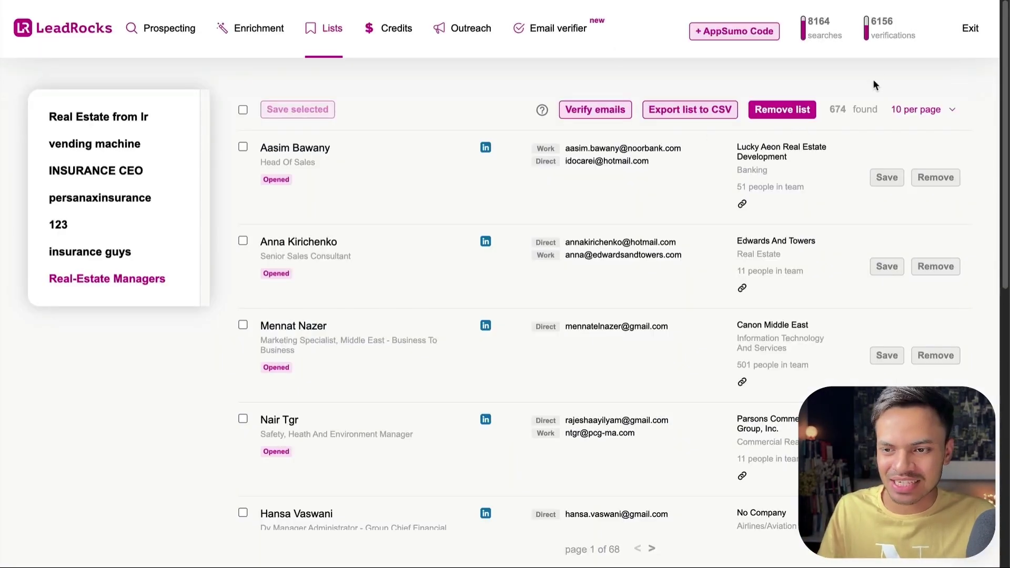
{"action": "mouse_move", "coordinate": [873, 35]}
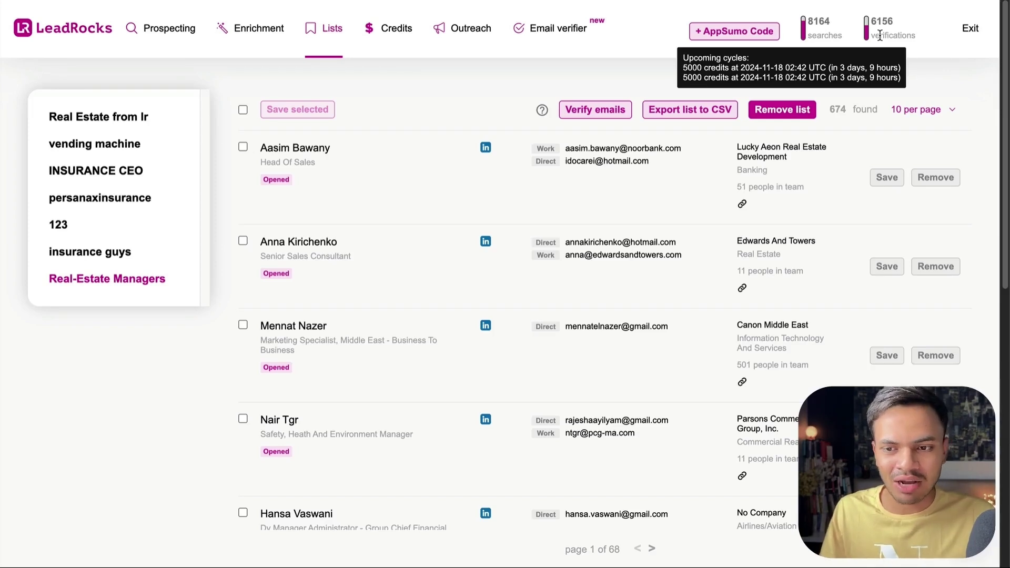
{"action": "left_click", "coordinate": [529, 38]}
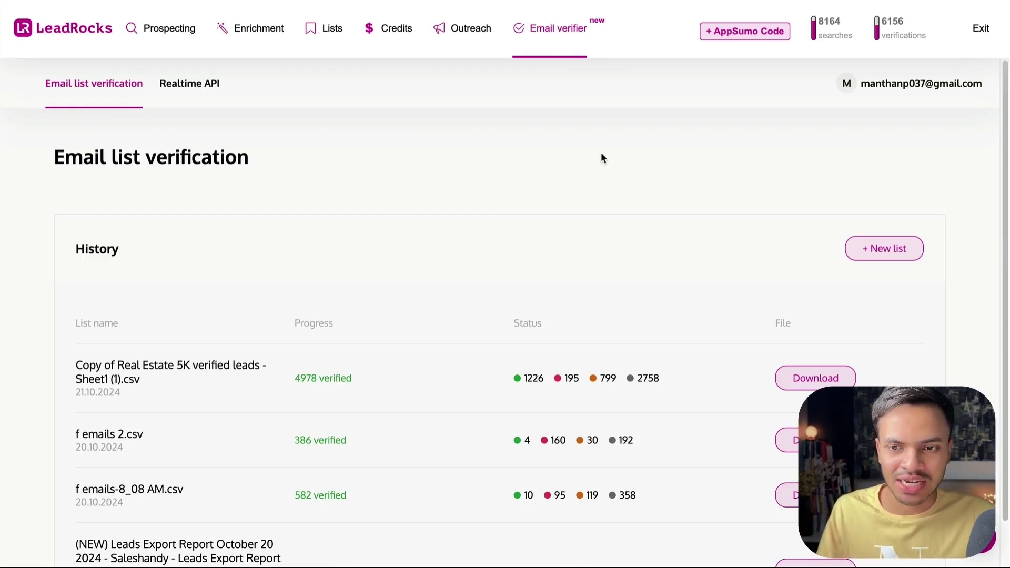
Step: Return to the Random spreadsheet and scroll through the filtered leads and their email statuses
{"action": "left_click", "coordinate": [475, 1]}
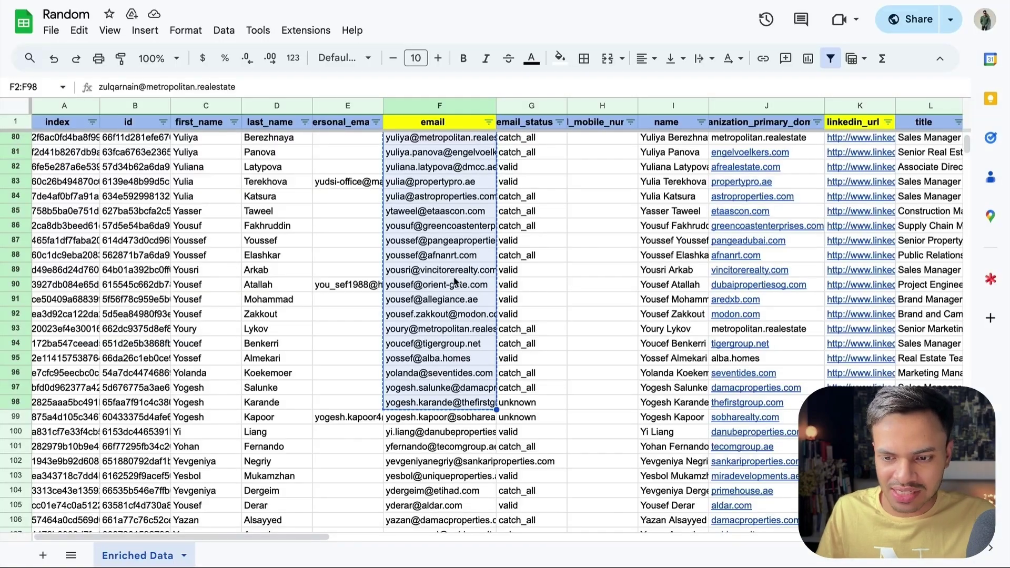
{"action": "scroll", "coordinate": [756, 396], "scroll_direction": "up", "scroll_amount": 5}
{"action": "scroll", "coordinate": [756, 396], "scroll_direction": "up", "scroll_amount": 15}
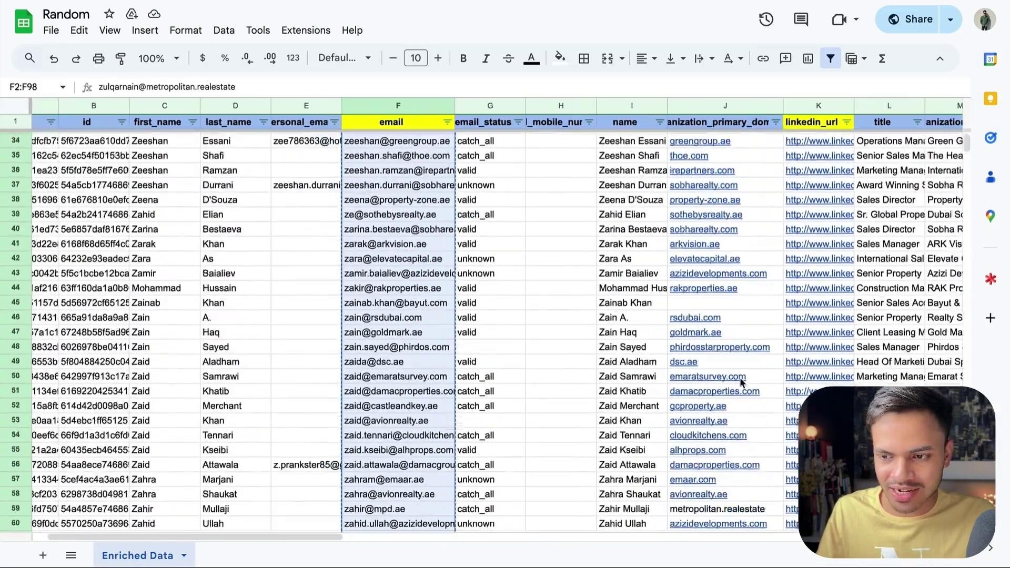
{"action": "scroll", "coordinate": [409, 282], "scroll_direction": "down", "scroll_amount": 20}
{"action": "scroll", "coordinate": [409, 282], "scroll_direction": "down", "scroll_amount": 20}
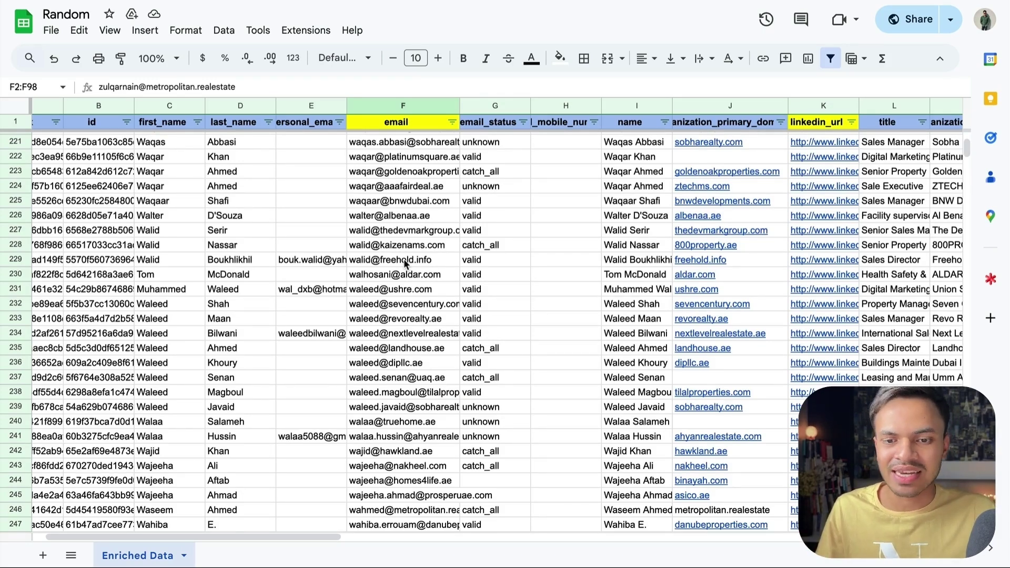
{"action": "scroll", "coordinate": [403, 260], "scroll_direction": "down", "scroll_amount": 20}
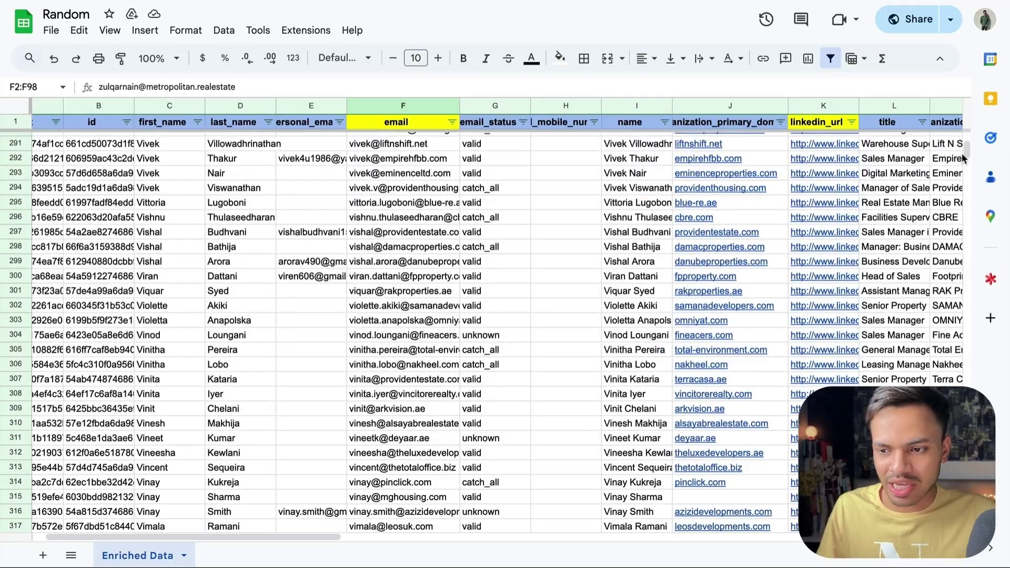
{"action": "left_click_drag", "start_coordinate": [963, 157], "coordinate": [963, 245]}
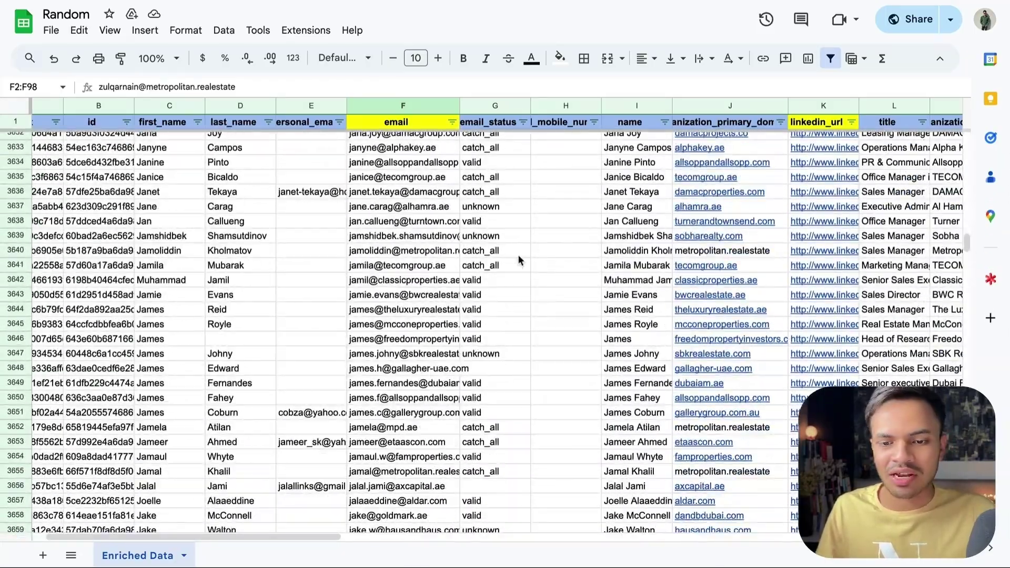
{"action": "scroll", "coordinate": [517, 256], "scroll_direction": "up", "scroll_amount": 20}
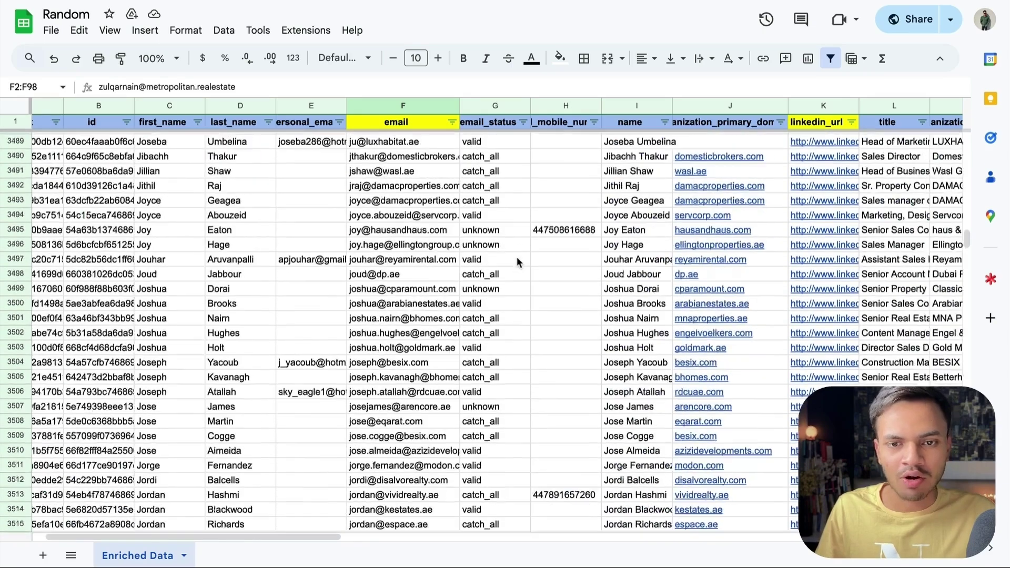
{"action": "scroll", "coordinate": [517, 261], "scroll_direction": "up", "scroll_amount": 15}
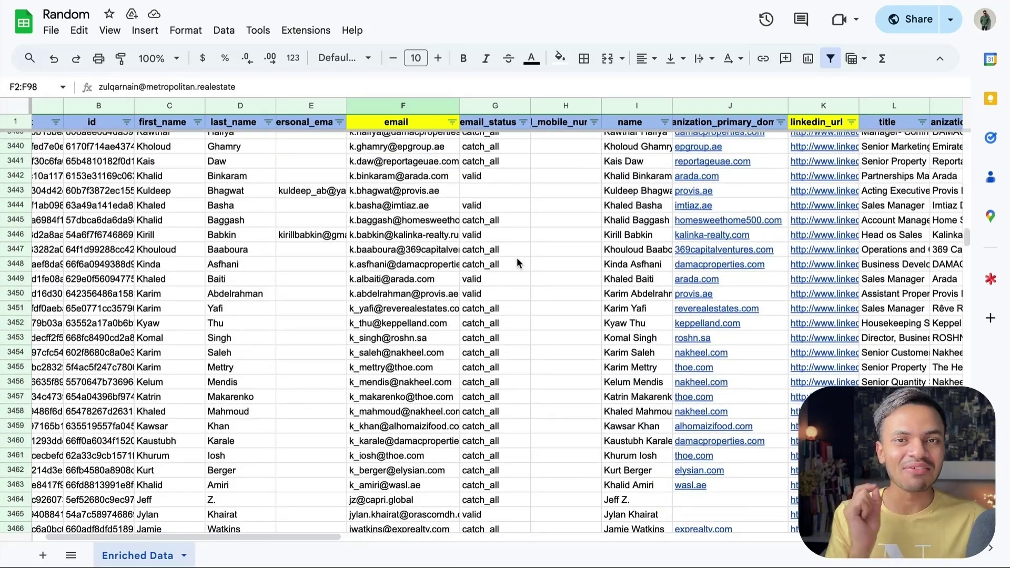